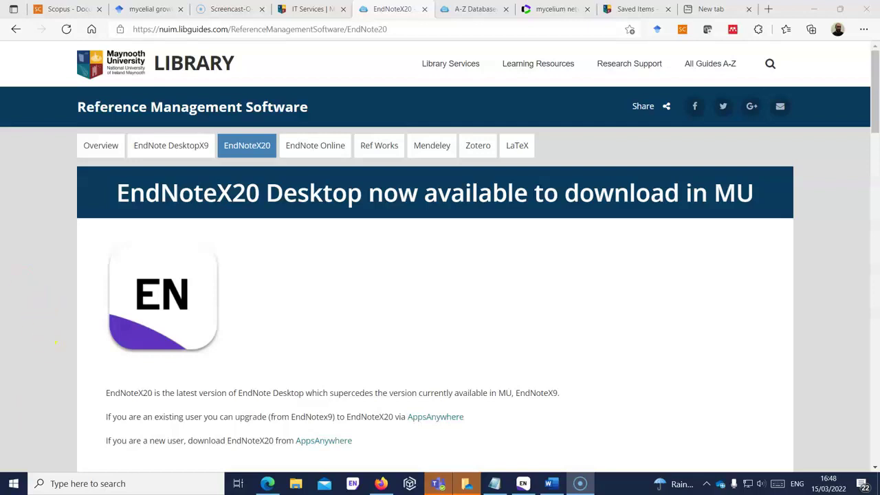
# - Open the AppsAnywhere portal through the Windows getting-started guide on the university's IT Services AppsAnywhere page
pyautogui.click(310, 8)
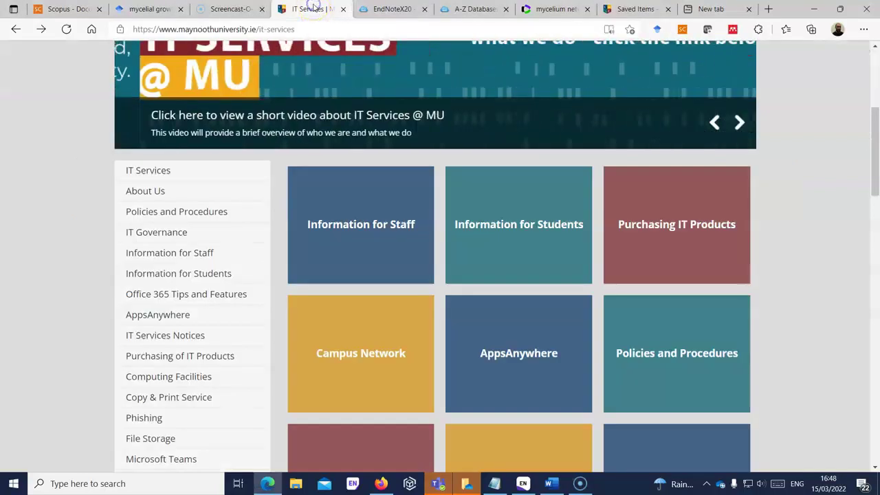
pyautogui.click(172, 318)
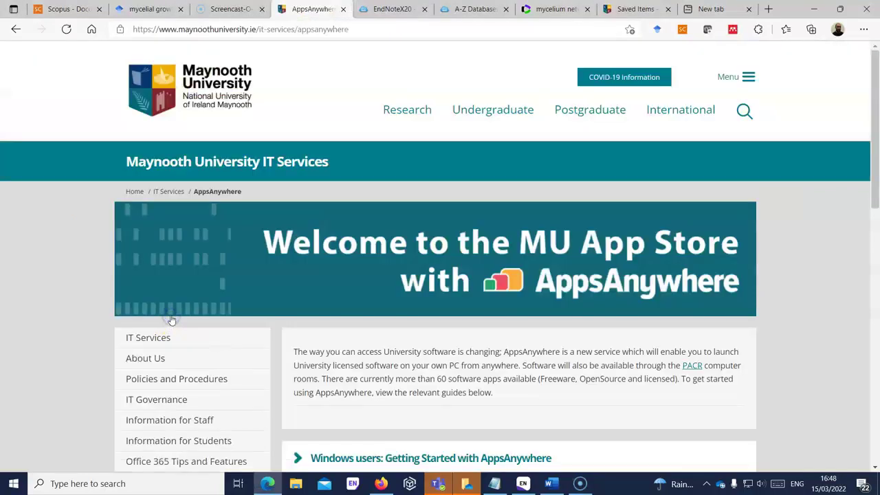
pyautogui.scroll(-3, 866, 108)
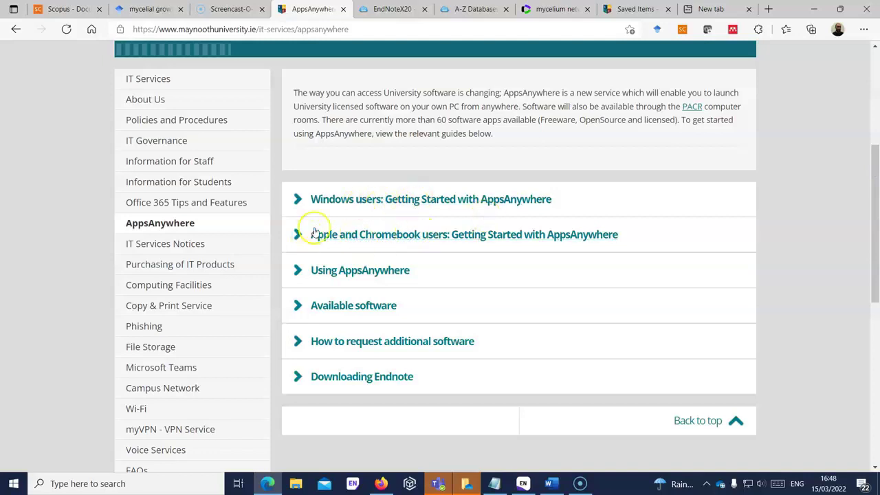
pyautogui.click(299, 200)
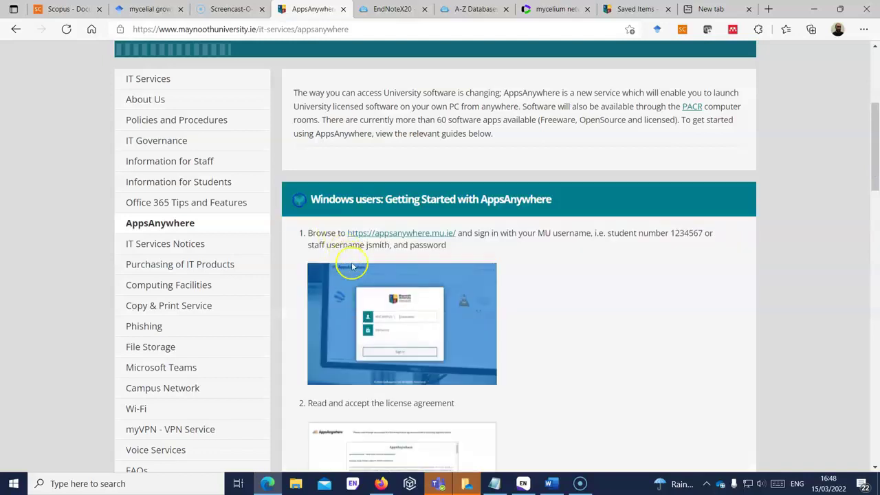
pyautogui.click(387, 240)
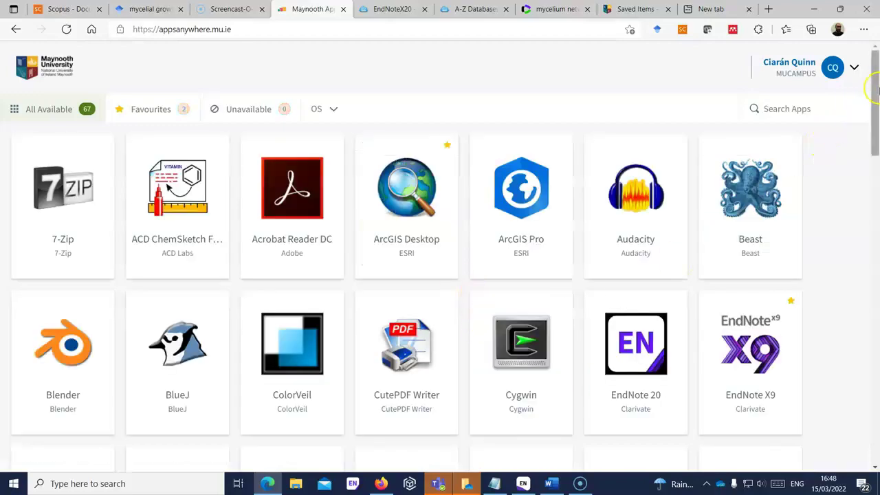
# - Find EndNote 20 among the available apps and show its alternative Windows download option
pyautogui.moveTo(876, 77); pyautogui.dragTo(876, 125)
pyautogui.moveTo(650, 146)
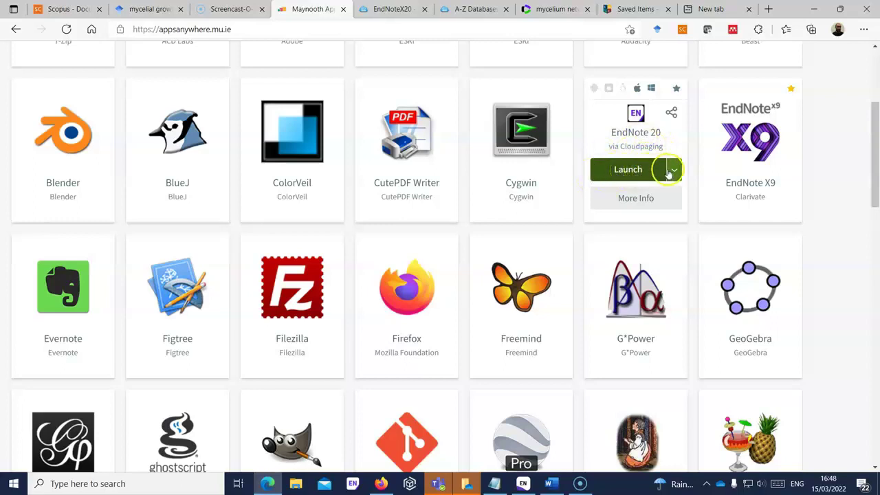
pyautogui.click(675, 172)
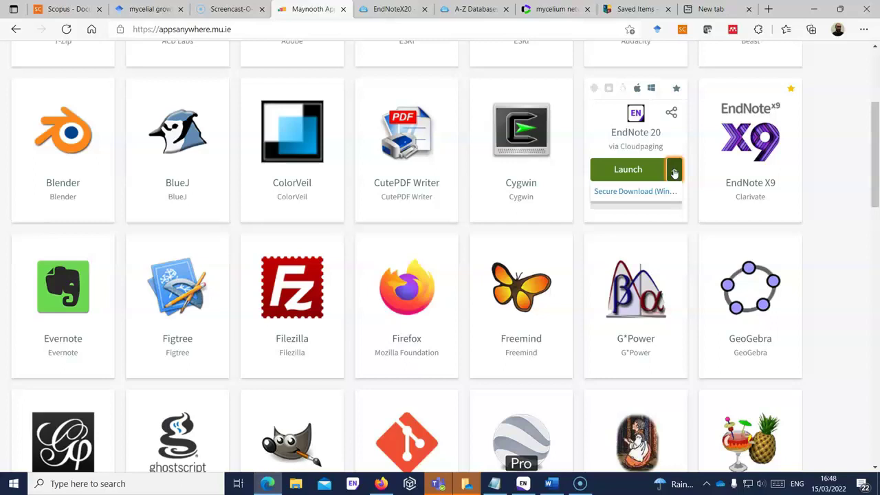
pyautogui.click(674, 172)
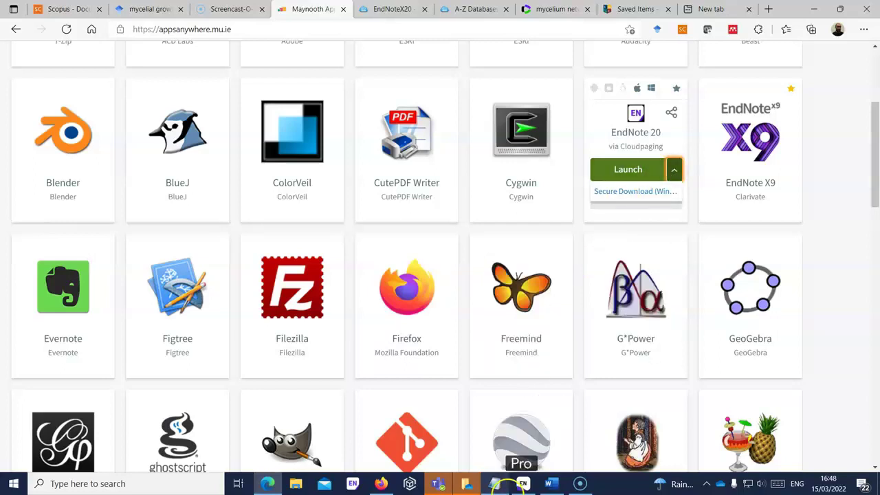
# - Switch to EndNote and display the Unfiled references of the library
pyautogui.click(522, 484)
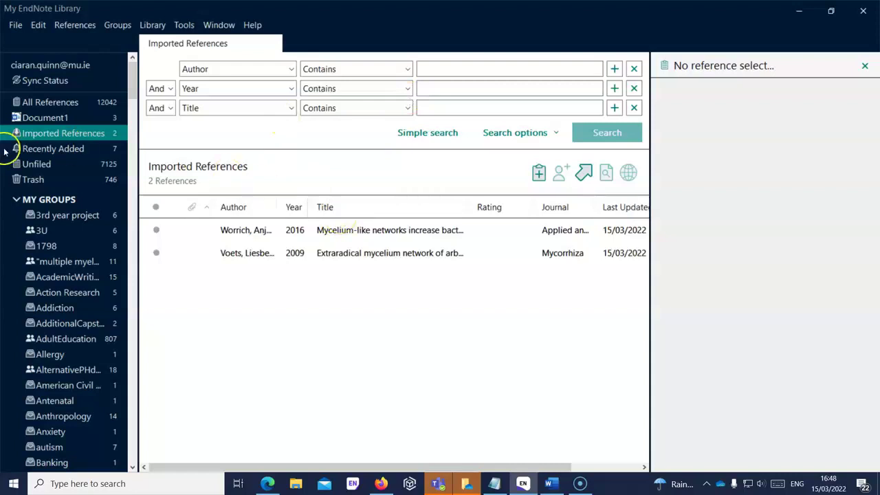
pyautogui.click(25, 164)
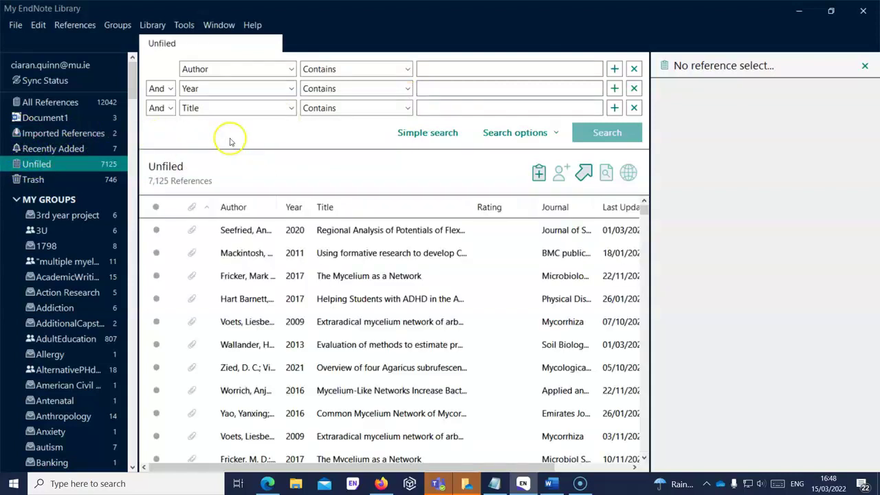
# - View the New Reference Library dialog, cancel it, and show the options for importing a file or folder
pyautogui.click(16, 26)
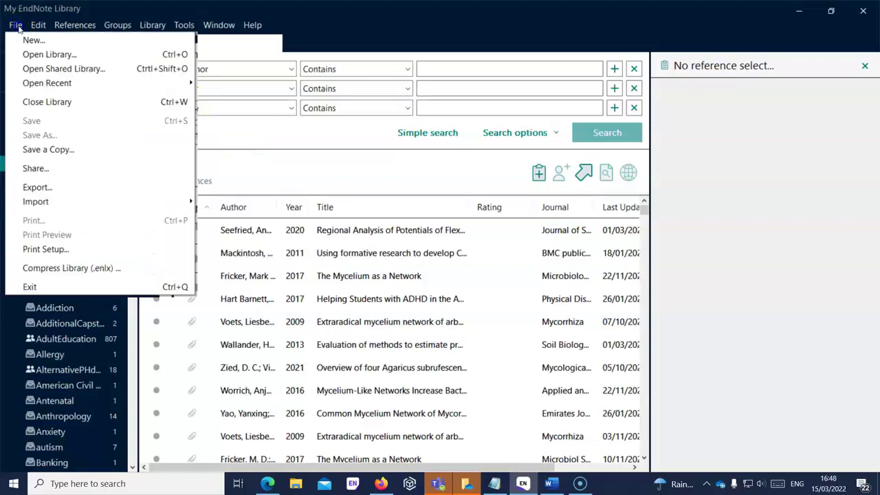
pyautogui.click(31, 39)
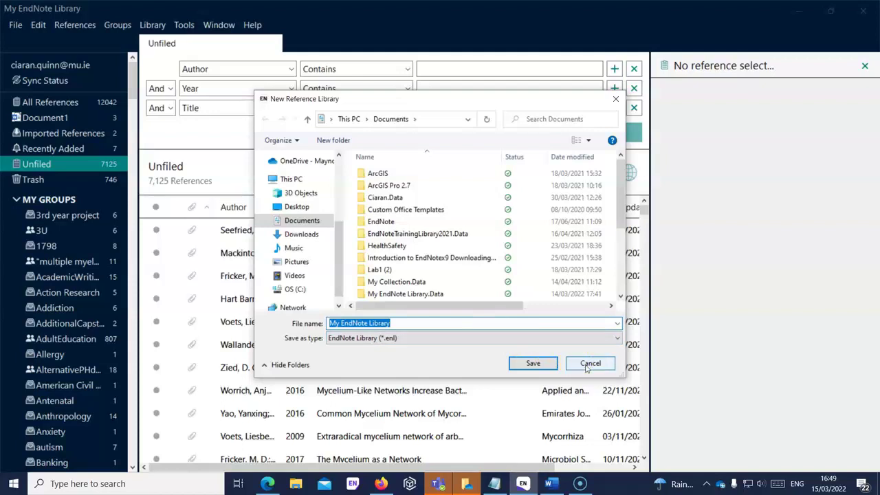
pyautogui.click(589, 366)
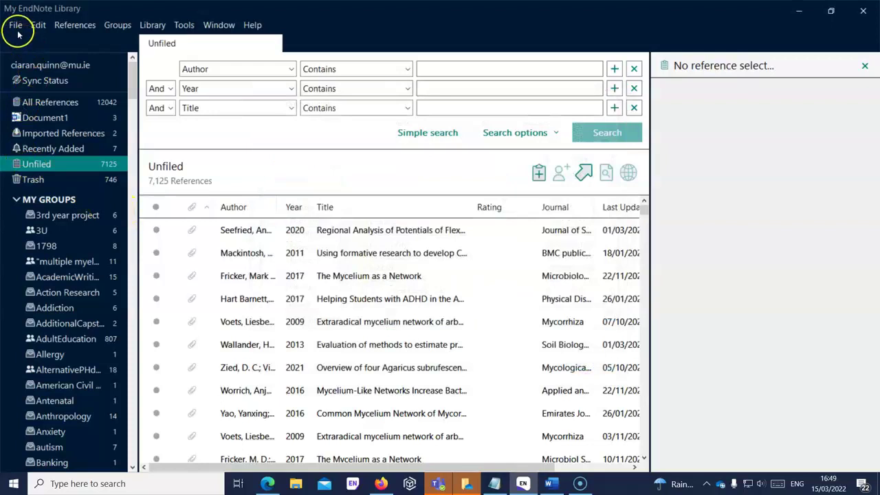
pyautogui.click(15, 26)
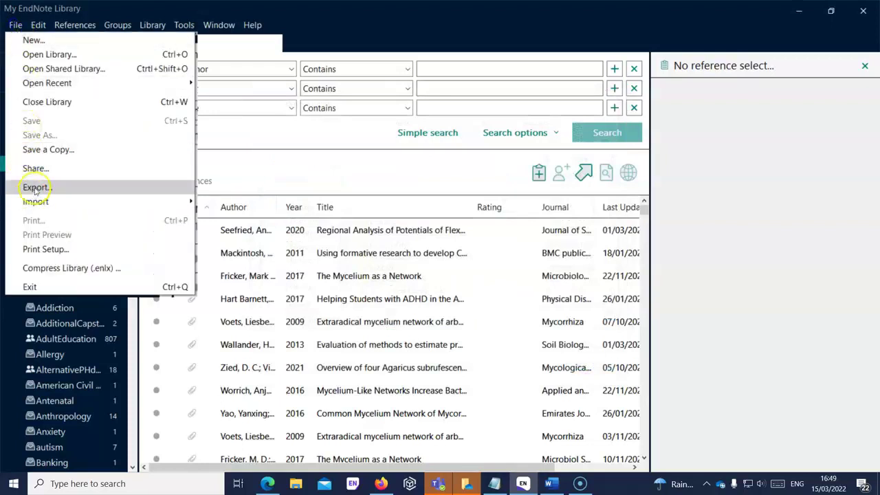
pyautogui.moveTo(39, 204)
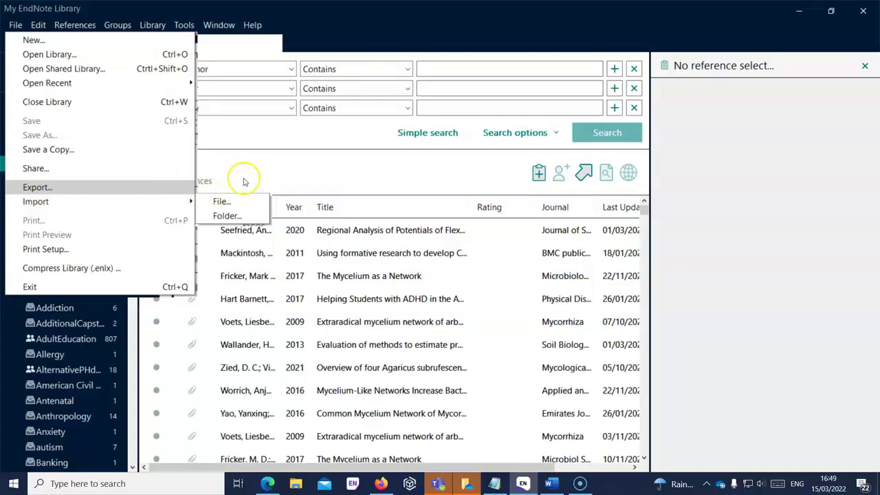
# - Start a new reference and set its reference type to Blog
pyautogui.moveTo(69, 25)
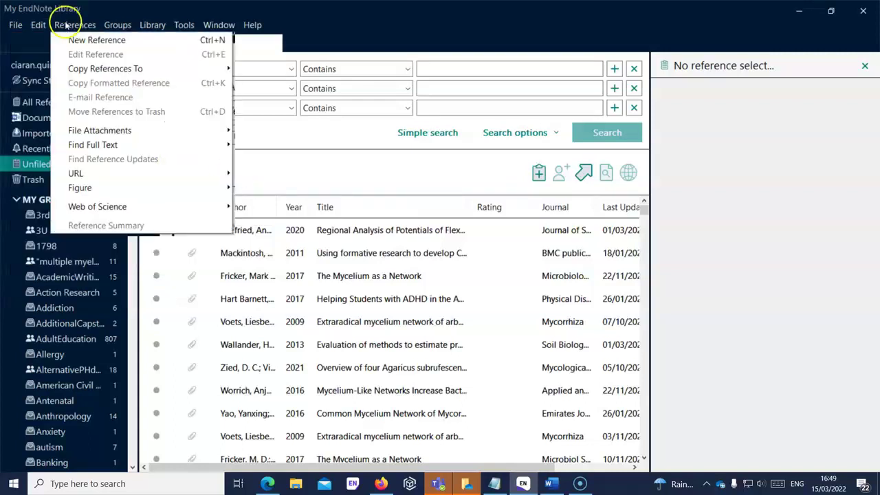
pyautogui.click(101, 42)
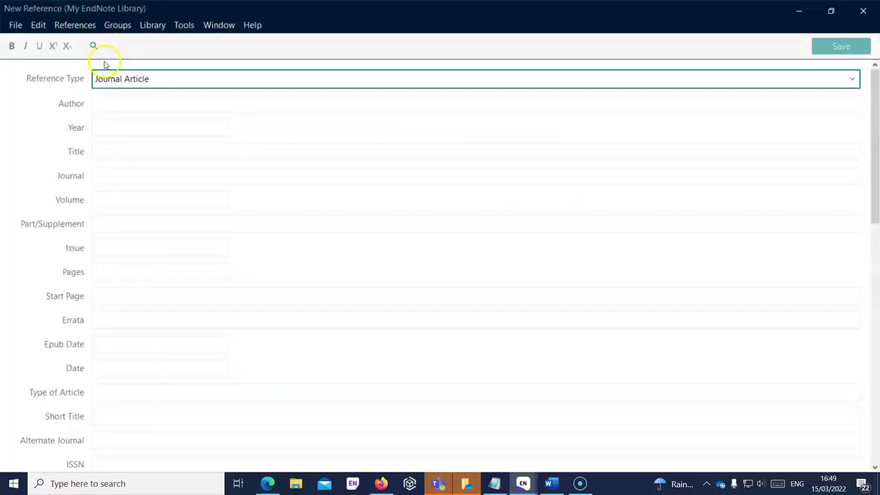
pyautogui.click(854, 76)
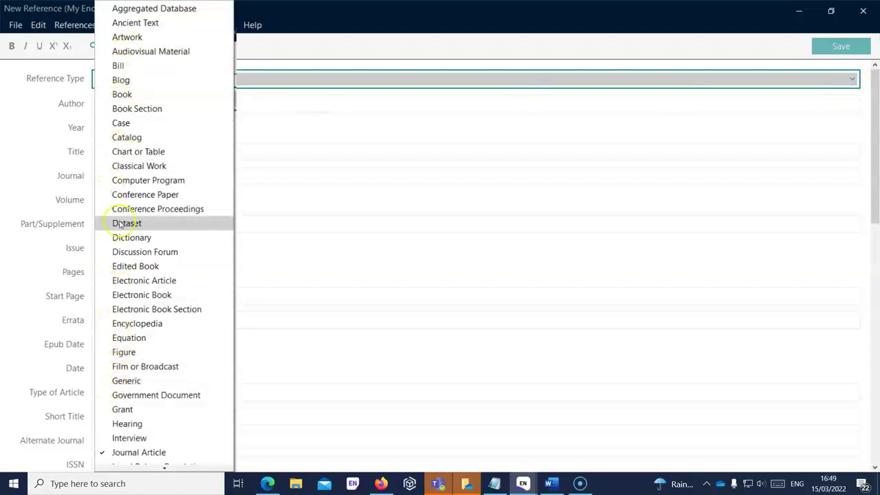
pyautogui.click(106, 65)
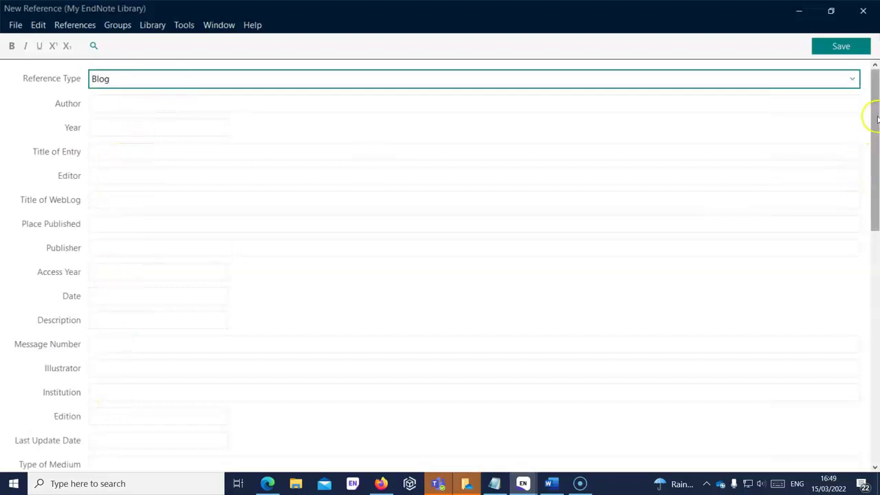
# - Go to the Research Notes field of the new reference, and close the reference without saving it
pyautogui.moveTo(870, 114); pyautogui.dragTo(877, 339)
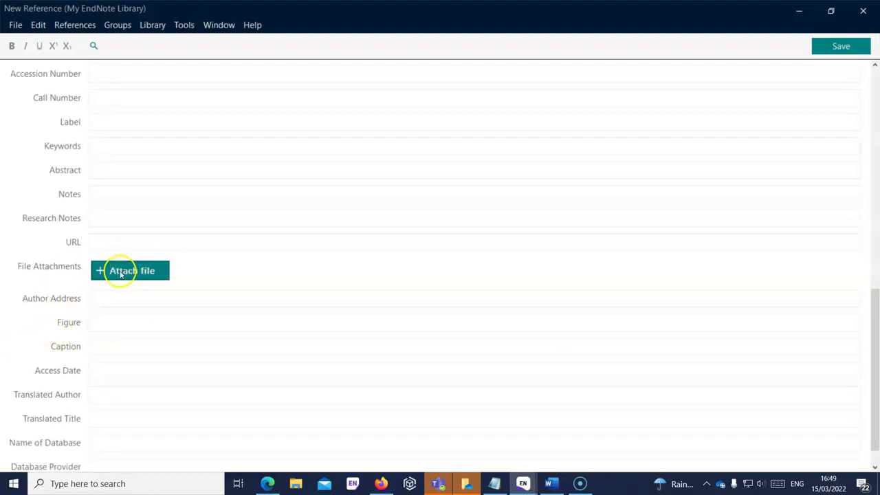
pyautogui.click(126, 219)
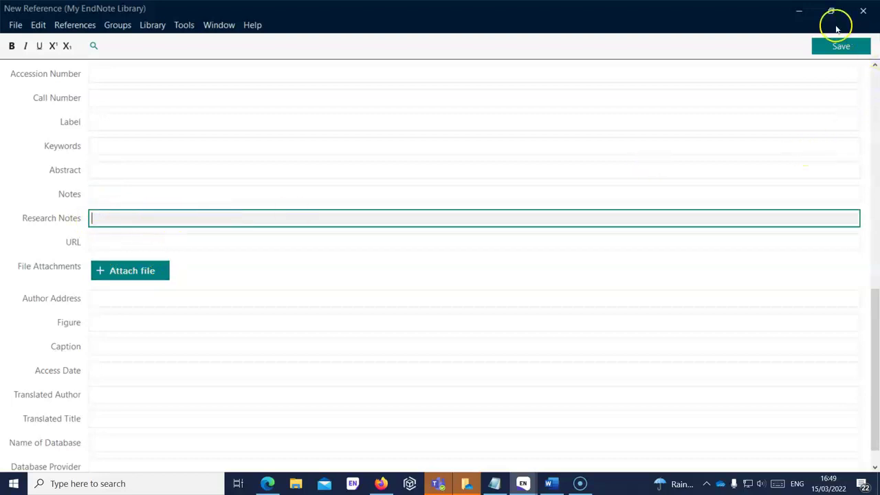
pyautogui.click(864, 13)
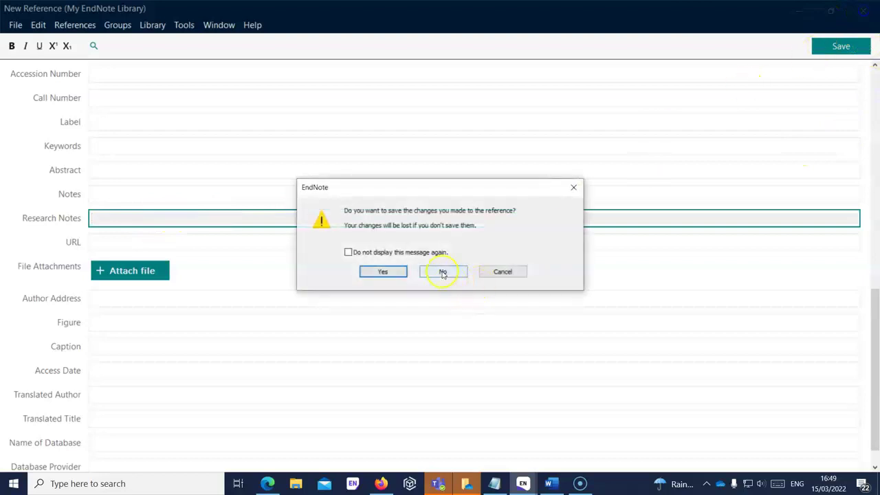
pyautogui.click(442, 271)
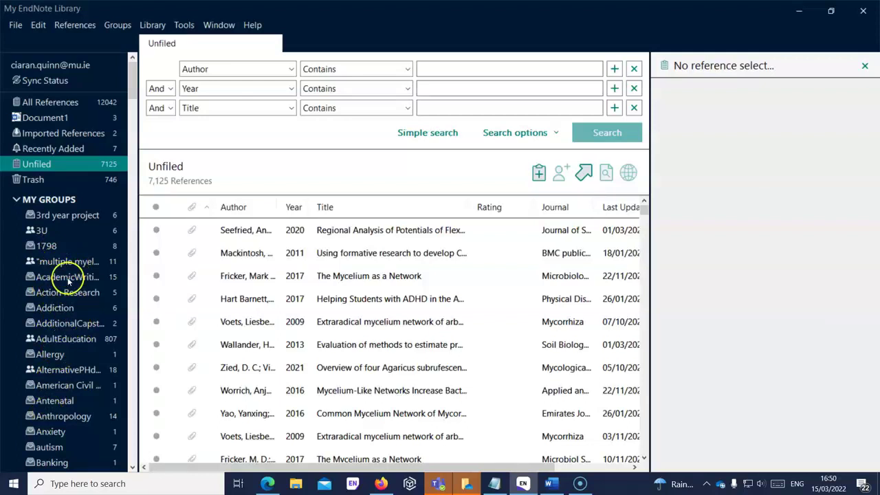
# - Look through the group commands, including Create Group, Create Smart Group and the Add References To choices
pyautogui.click(118, 25)
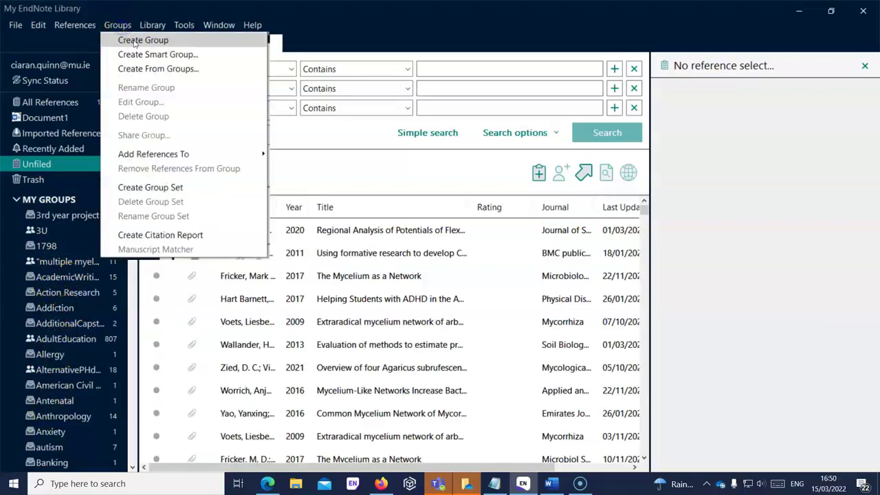
pyautogui.click(143, 42)
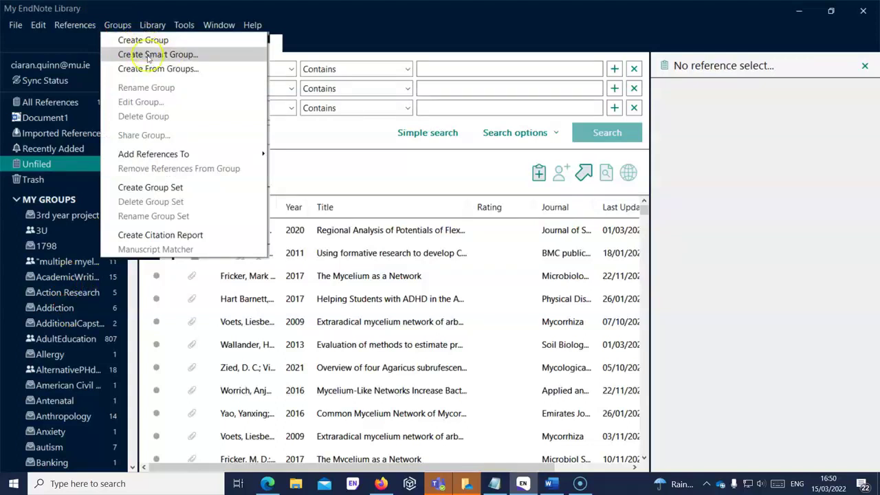
pyautogui.moveTo(159, 155)
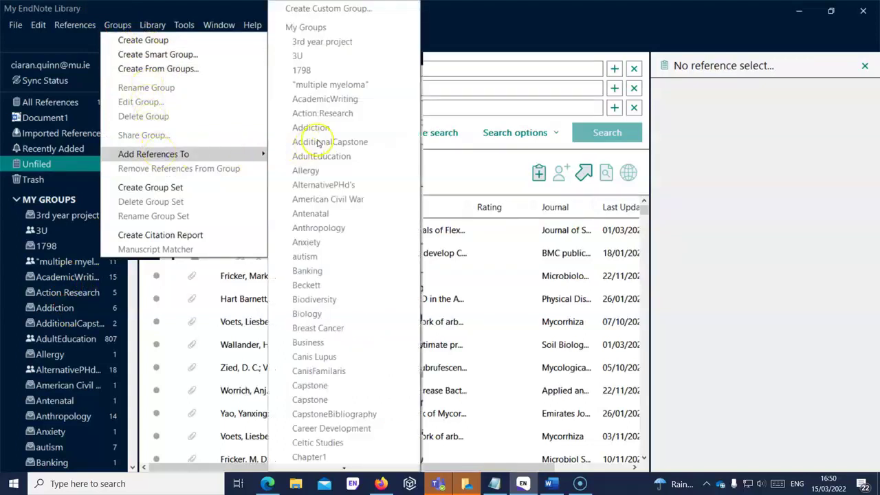
pyautogui.click(477, 171)
# - Select the first three Unfiled references and show the groups they can be added to, without adding them
pyautogui.click(240, 234)
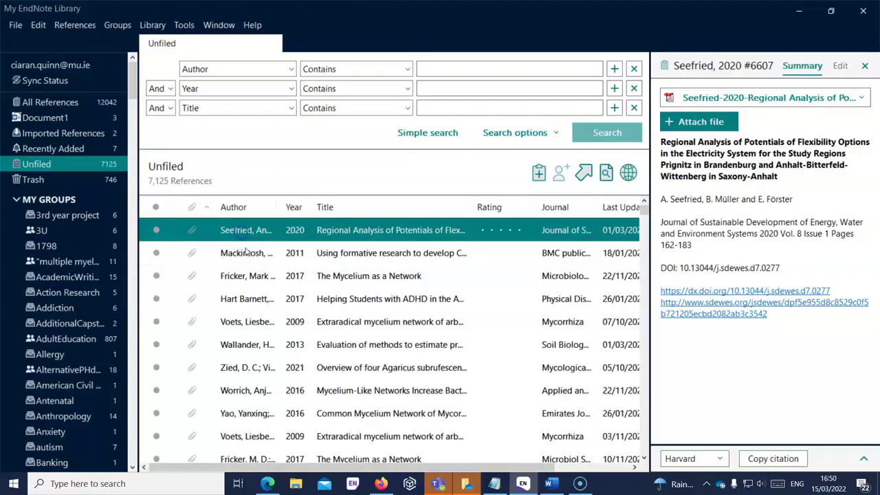
pyautogui.keyDown('shift'); pyautogui.click(252, 254); pyautogui.keyUp('shift')
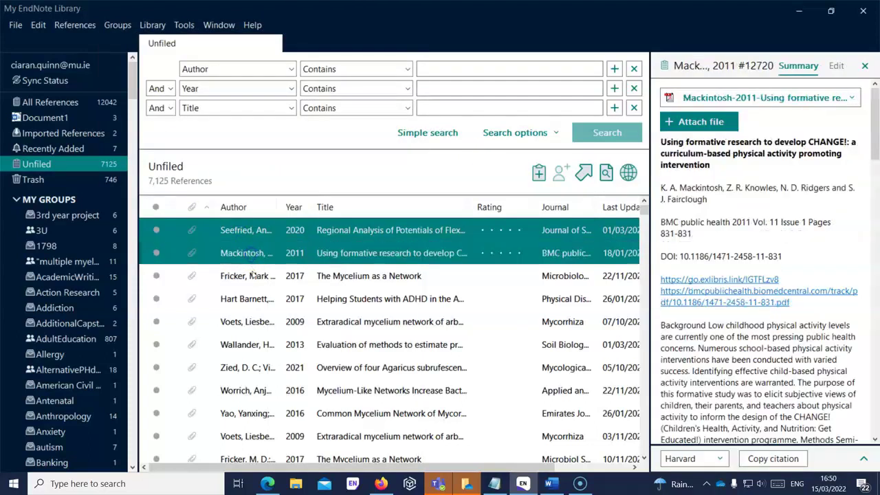
pyautogui.keyDown('shift'); pyautogui.click(253, 275); pyautogui.keyUp('shift')
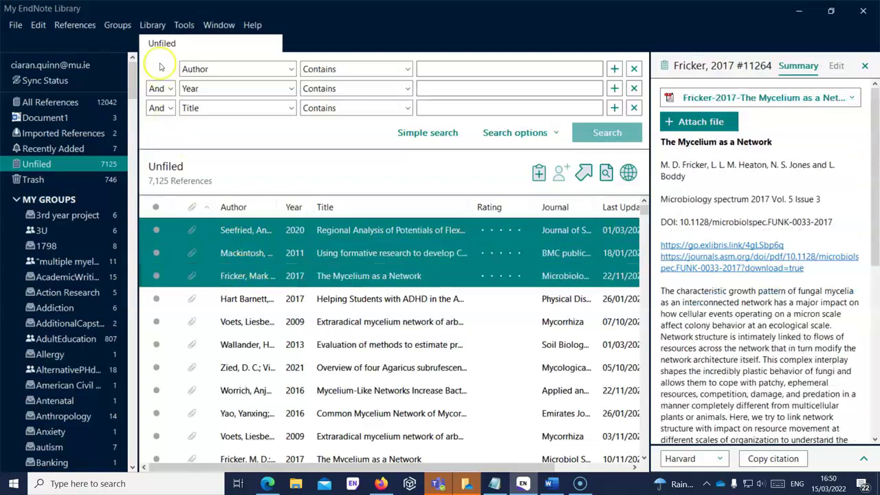
pyautogui.click(130, 29)
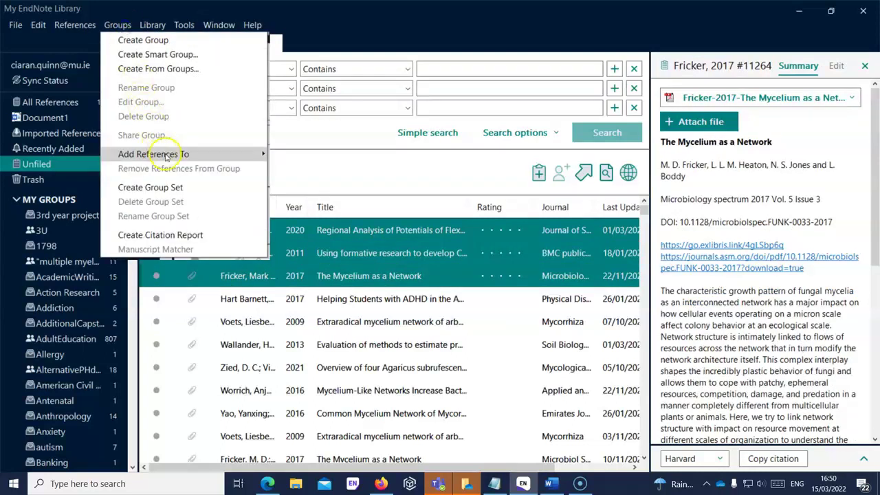
pyautogui.moveTo(165, 155)
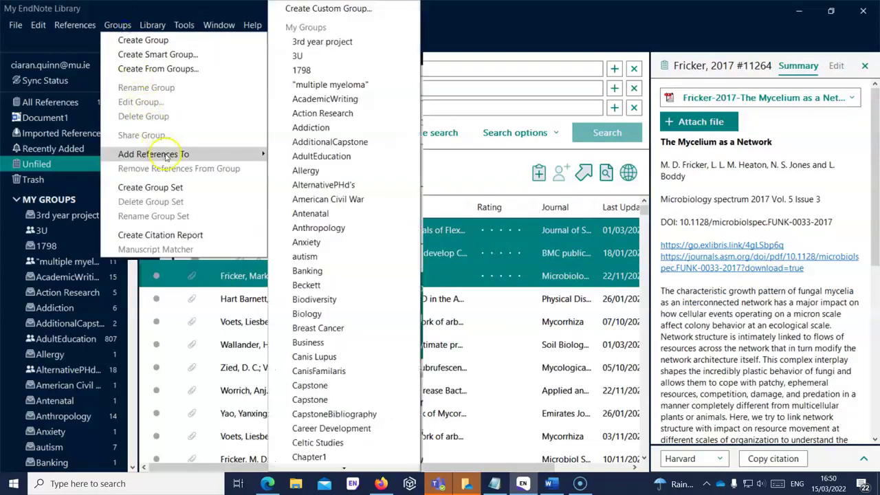
pyautogui.click(467, 180)
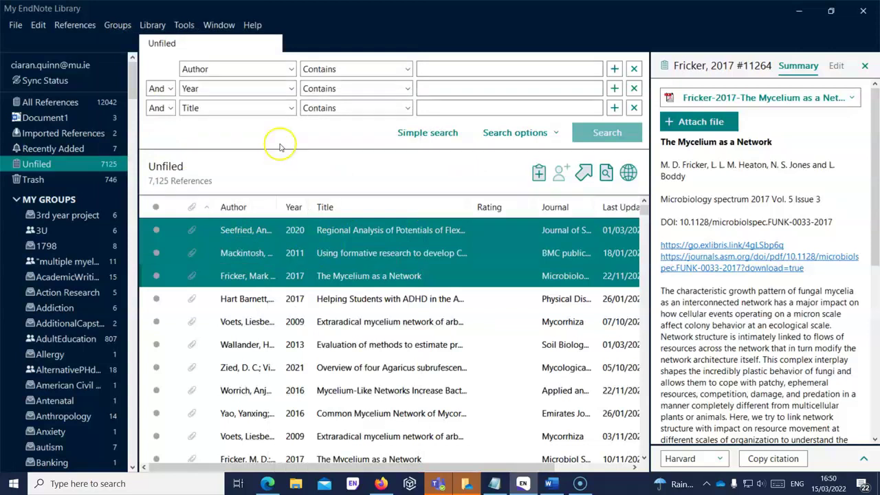
# - Sync the EndNote library
pyautogui.click(153, 25)
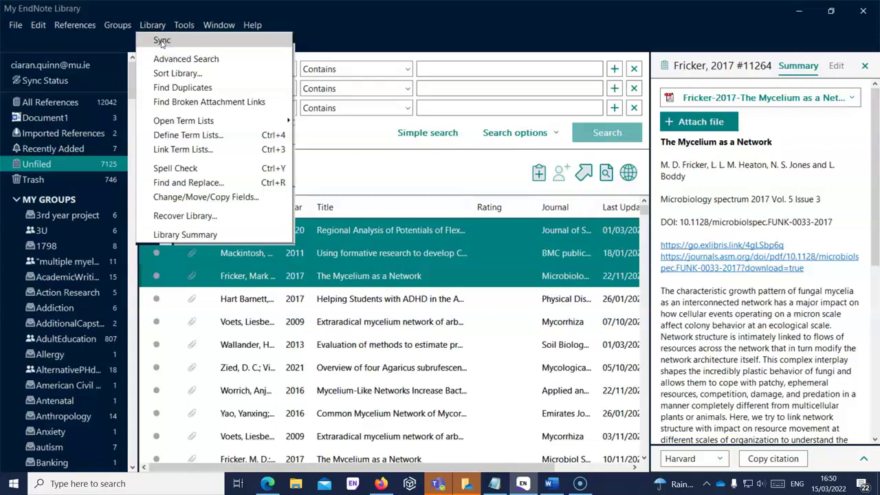
pyautogui.click(163, 42)
pyautogui.click(161, 41)
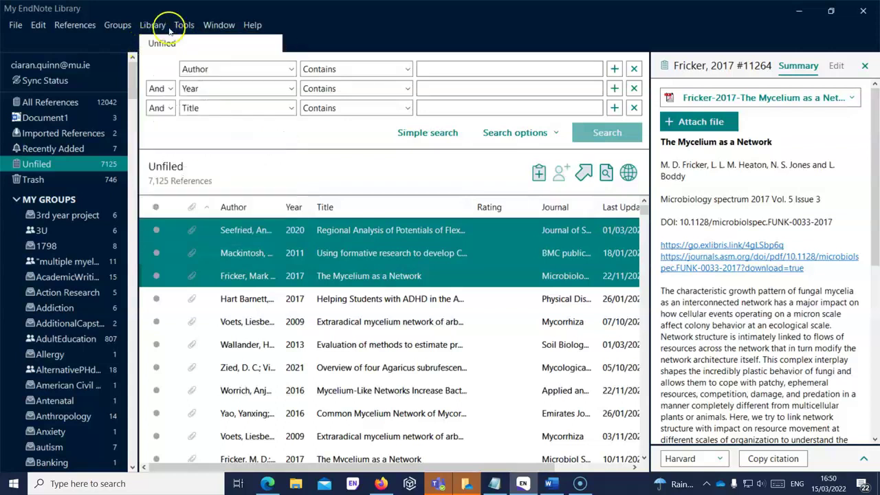
# - Look through the library commands such as Find Duplicates, and the tools commands such as Install EndNote Click Browser Extension
pyautogui.click(152, 25)
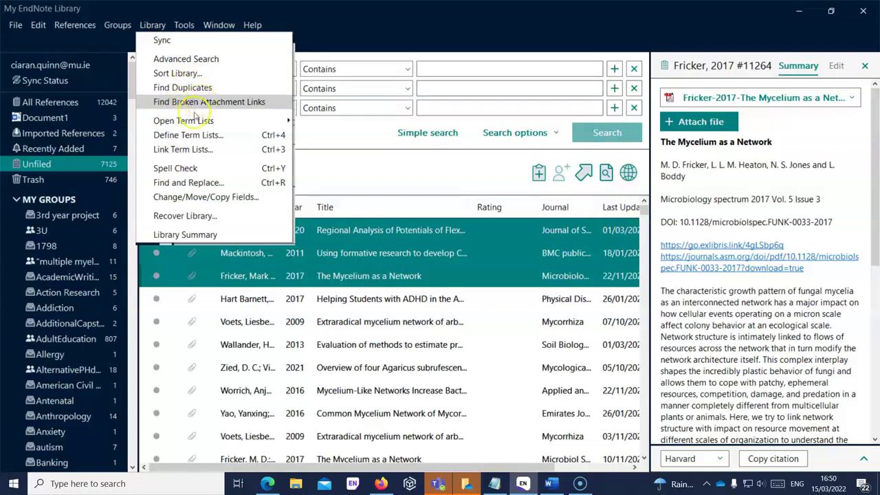
pyautogui.moveTo(182, 25)
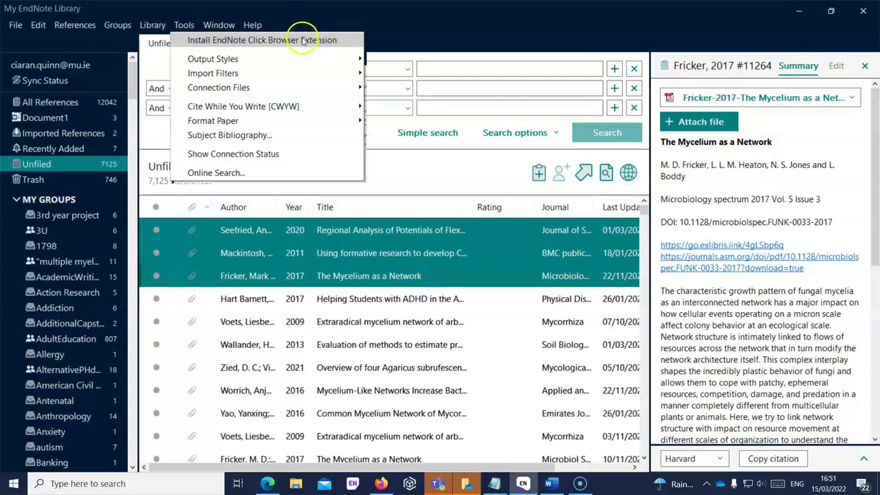
pyautogui.click(282, 44)
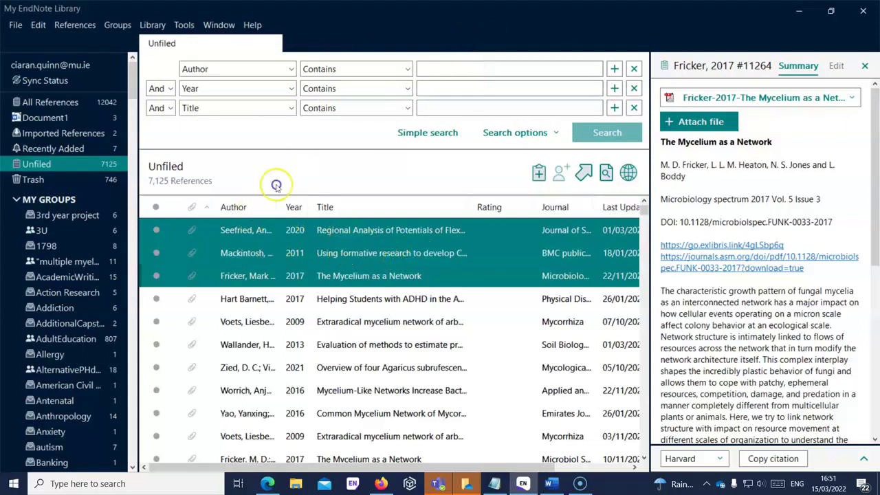
# - Select the first Unfiled reference, look at its editable fields, and return to its summary
pyautogui.click(308, 234)
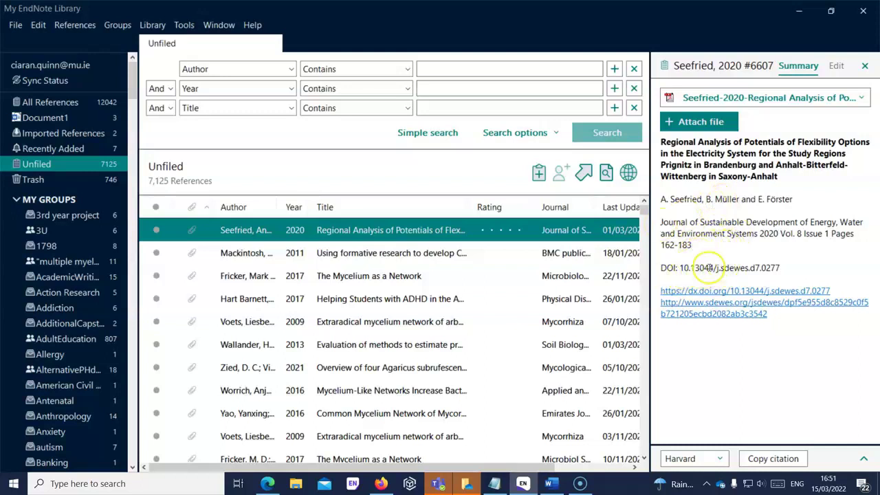
pyautogui.click(836, 67)
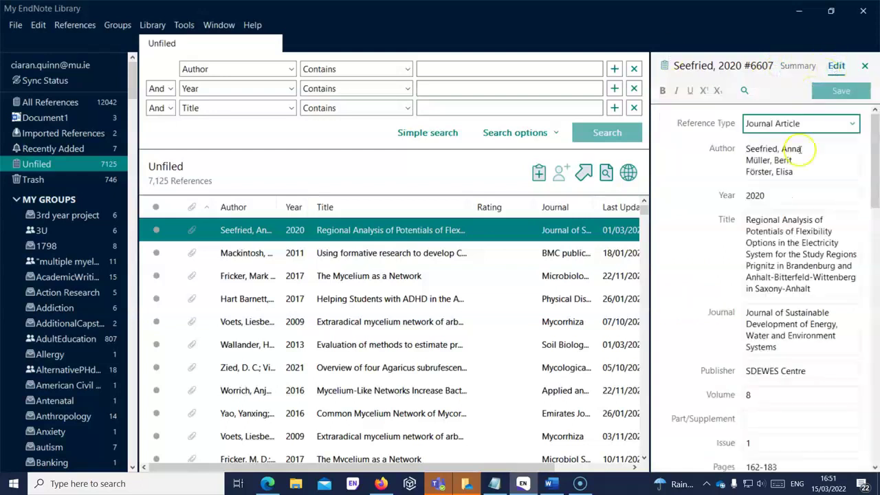
pyautogui.click(797, 67)
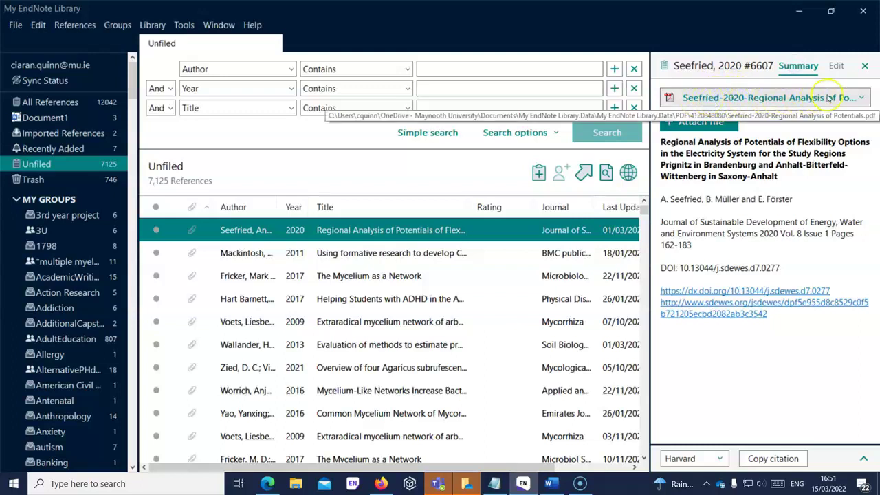
# - Open the selected reference's PDF in EndNote's own viewer, show the annotation tools, and close the viewer
pyautogui.click(862, 101)
pyautogui.click(660, 115)
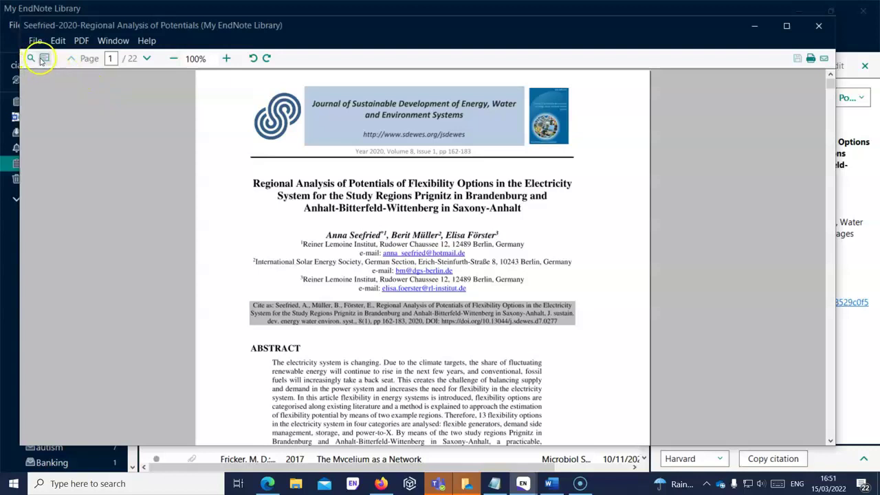
pyautogui.click(42, 58)
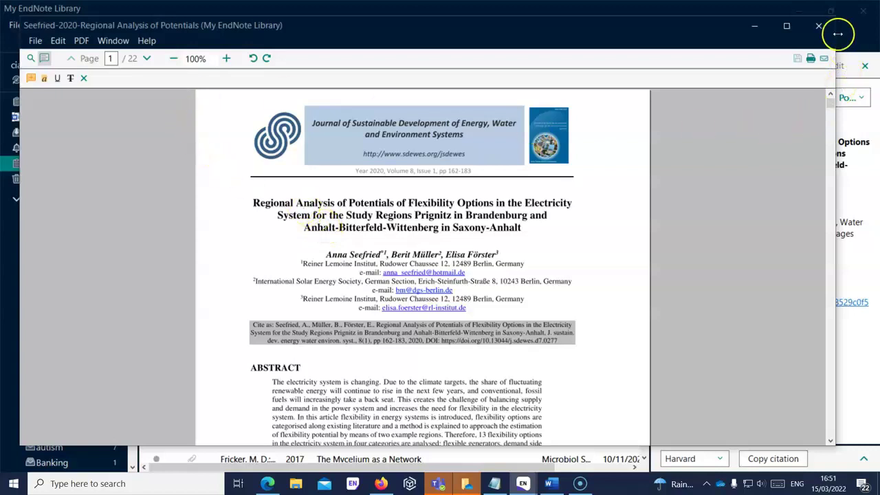
pyautogui.click(818, 26)
# - Open the attached PDF in the browser, draw a freehand loop around its title and authors, close it, and return to EndNote
pyautogui.click(861, 98)
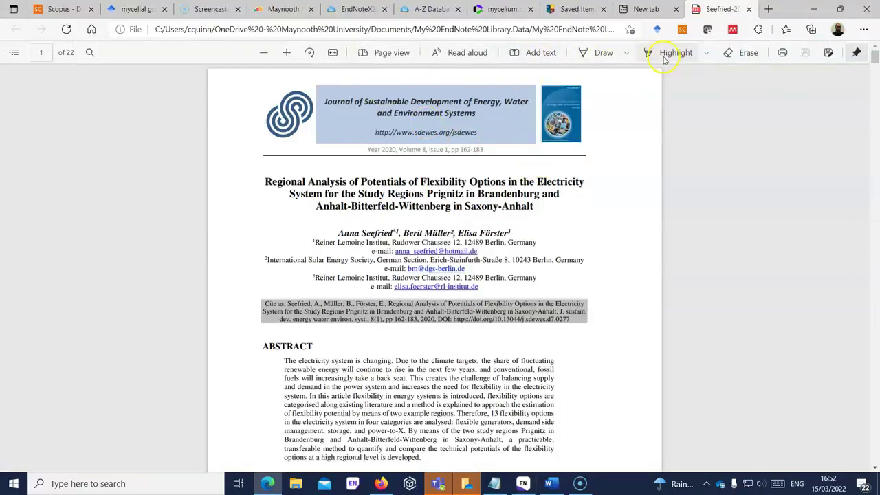
pyautogui.click(603, 52)
pyautogui.moveTo(261, 182)
pyautogui.mouseDown()
pyautogui.moveTo(275, 241)
pyautogui.moveTo(497, 173)
pyautogui.moveTo(220, 241)
pyautogui.mouseUp()
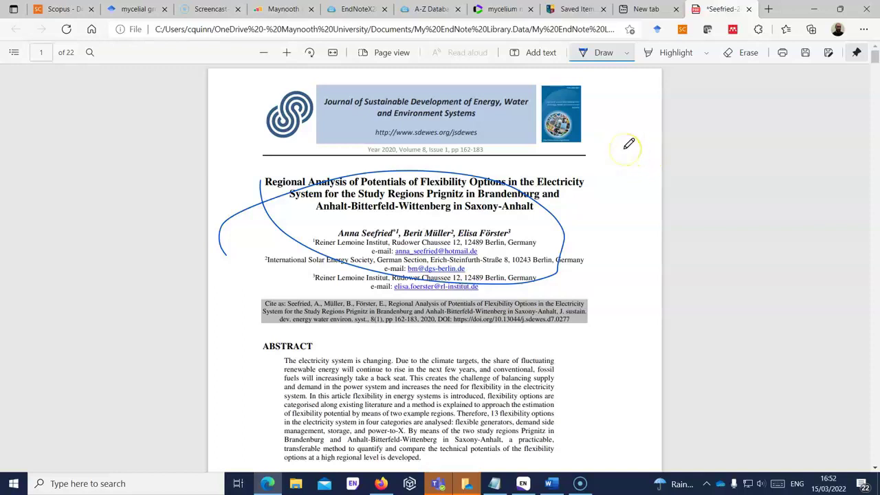
pyautogui.click(748, 9)
pyautogui.click(495, 92)
pyautogui.click(523, 483)
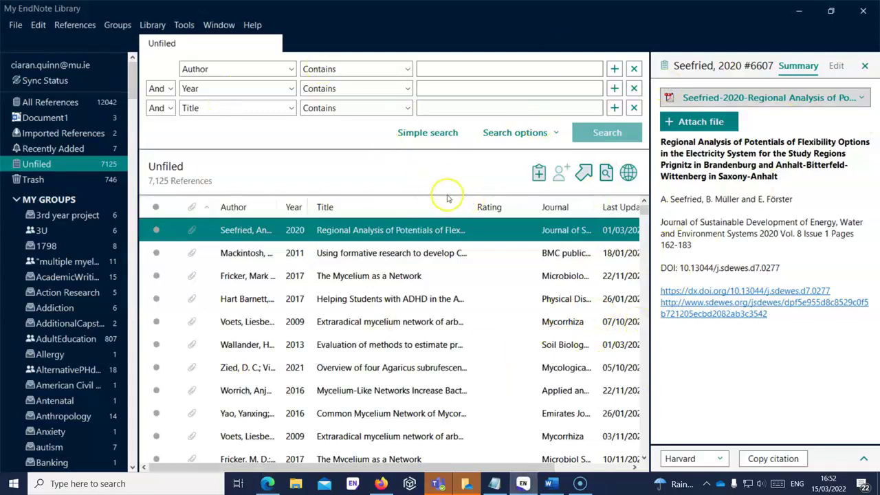
# - Switch to the Word document and add the text "gfjkgdjgfjdgjsghj" after the last in-text citation
pyautogui.click(426, 205)
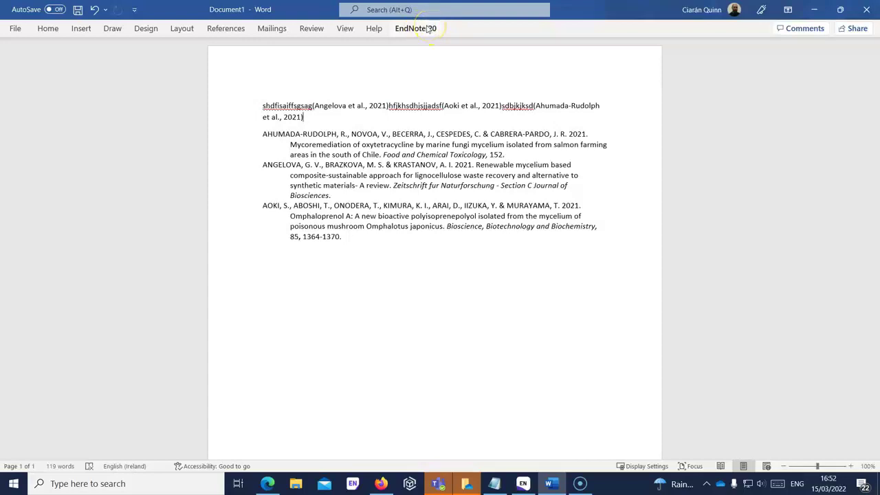
pyautogui.click(429, 28)
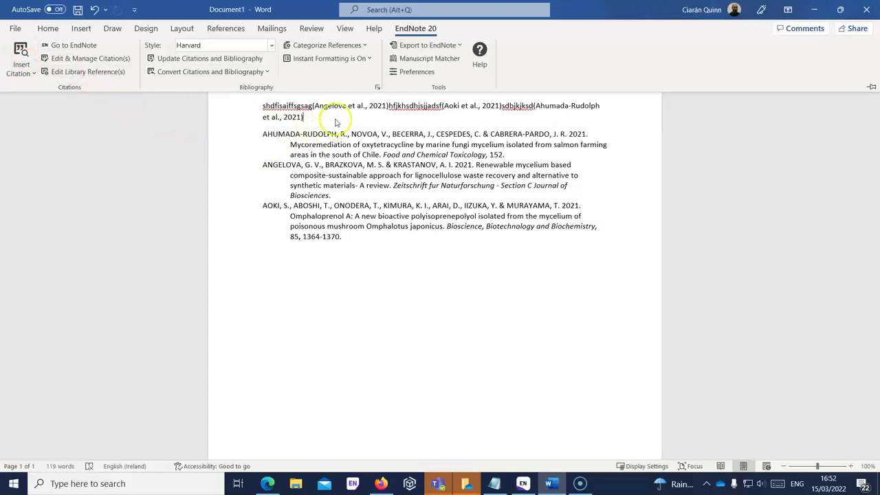
pyautogui.write('gfjkgdjgfjdgjsghj')
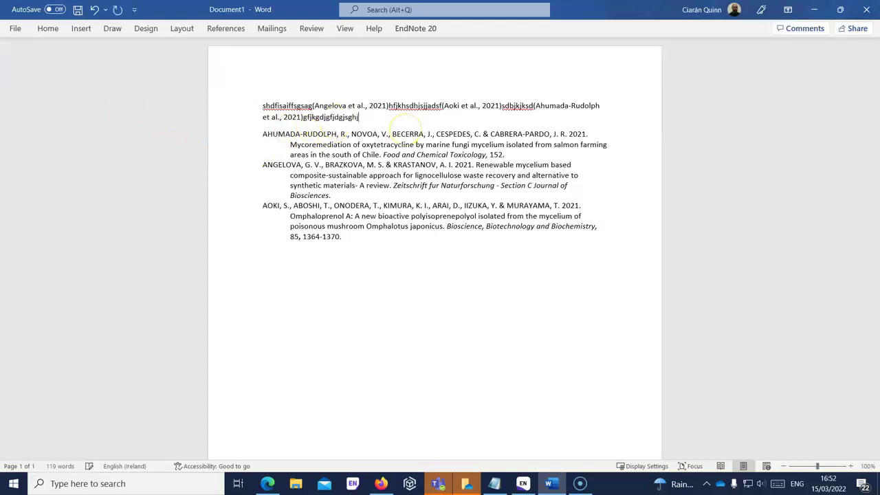
# - Insert an EndNote citation for "Biofabrication of Nanocellulose–Mycelium Hybrid Materials" after the new text, choosing it from the mycelium references
pyautogui.click(421, 28)
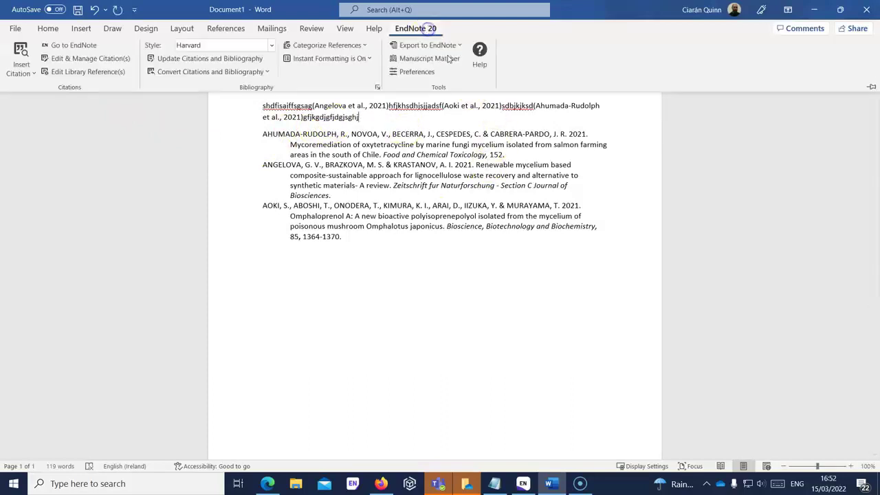
pyautogui.click(21, 70)
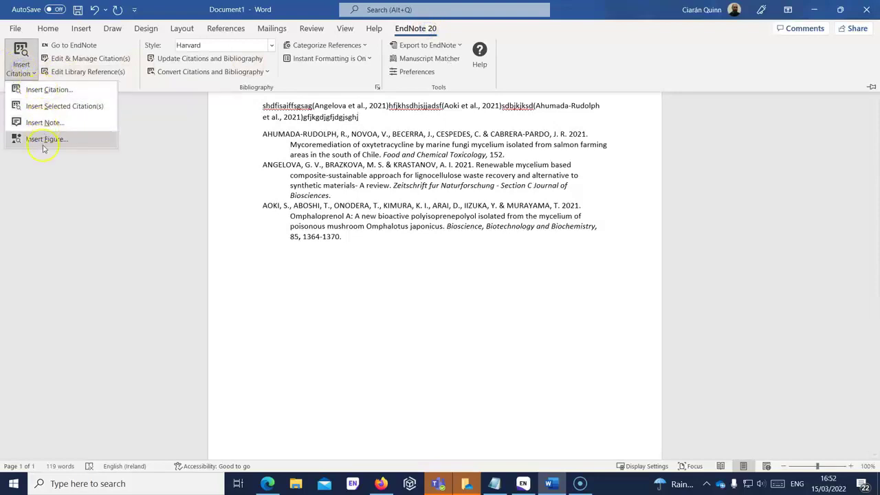
pyautogui.click(47, 91)
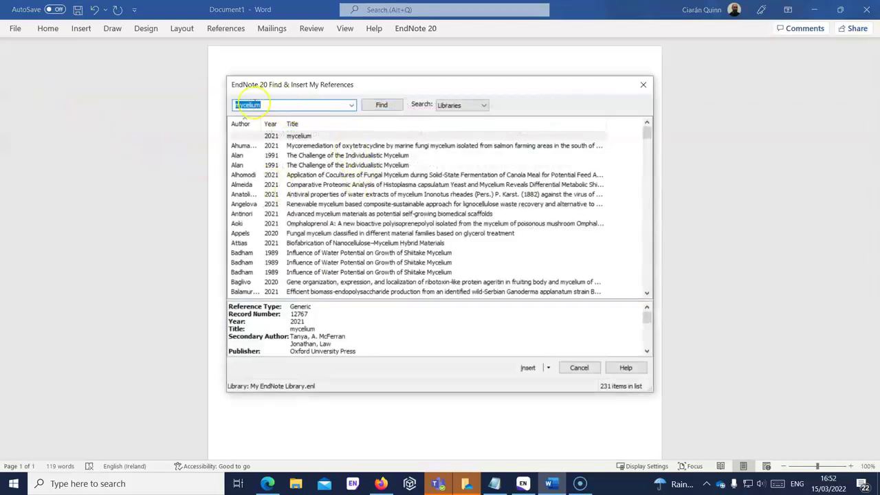
pyautogui.click(311, 243)
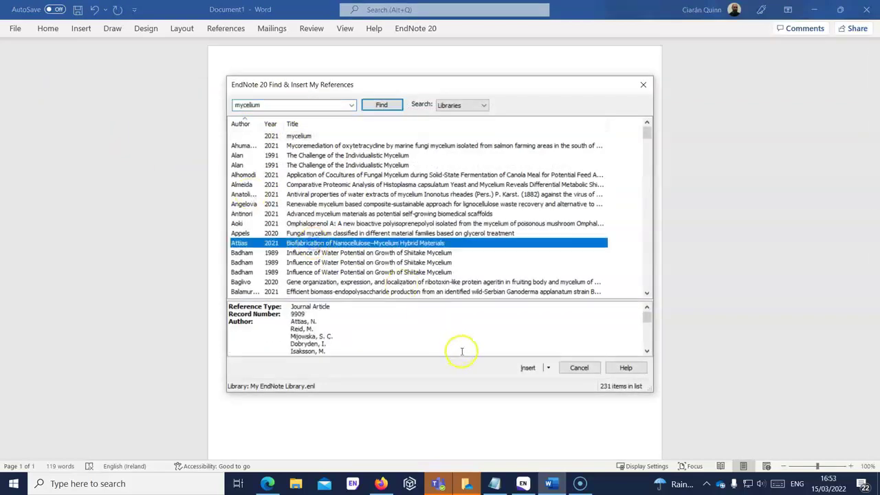
pyautogui.click(527, 369)
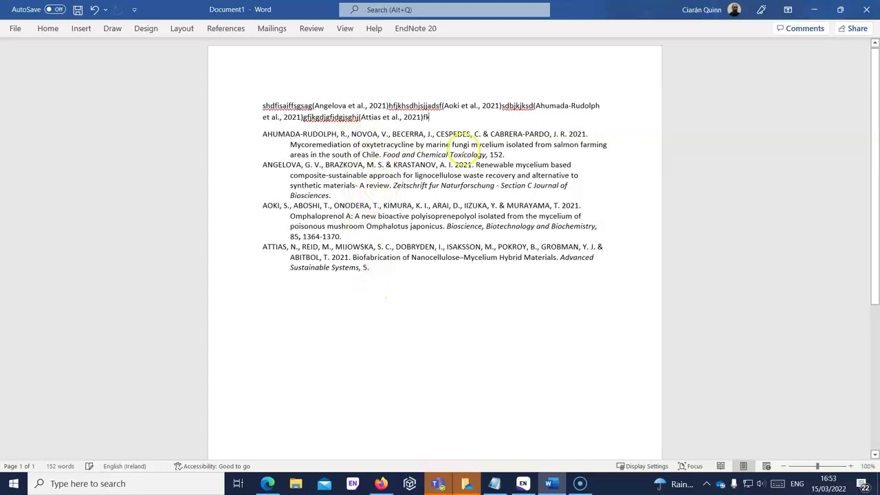
# - Add the text "fkhkjshfkjhskjfhaskj" after the new citation and insert a footnote there
pyautogui.write('hkjshfkjhskjfhaskj')
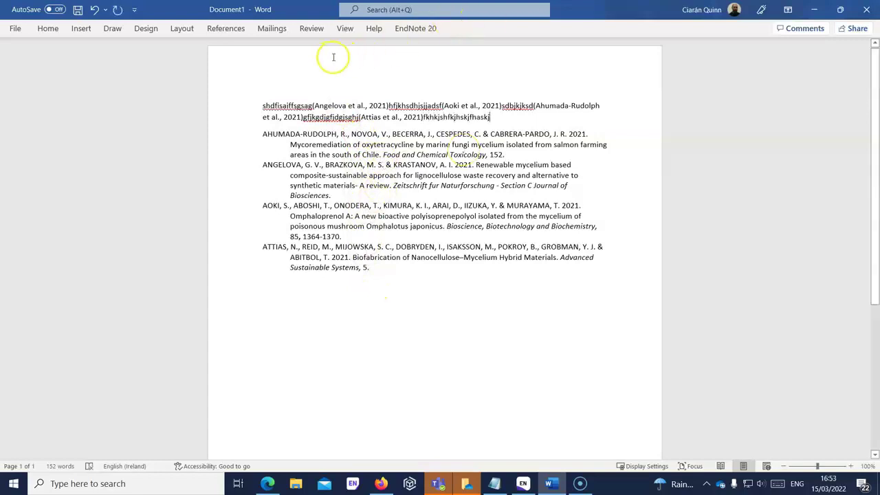
pyautogui.click(224, 29)
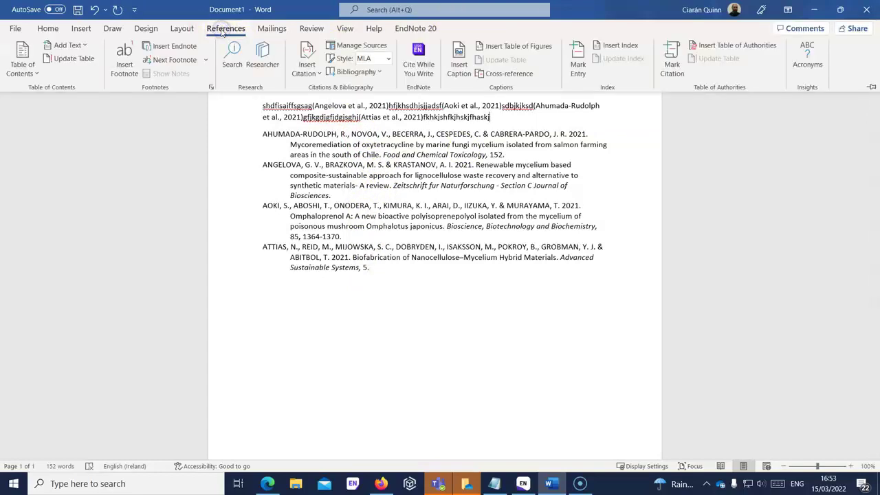
pyautogui.click(138, 73)
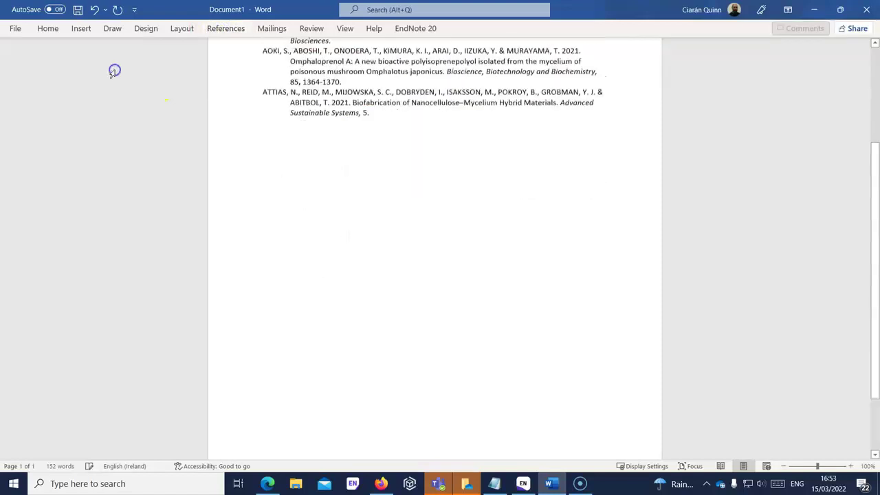
# - Insert an EndNote citation for "Application of Cocultures of Fungal Mycelium during Solid-State Fermentation" into the footnote, and check the footnote mark in the text
pyautogui.click(416, 29)
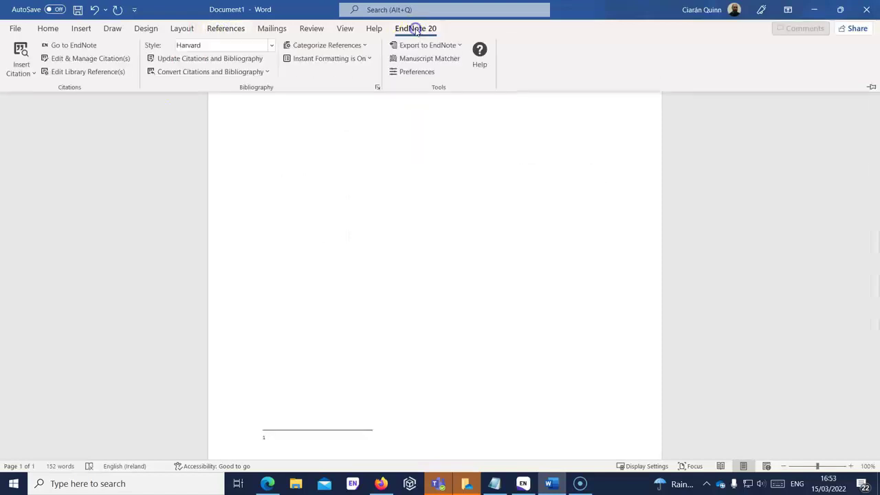
pyautogui.click(32, 72)
pyautogui.click(40, 90)
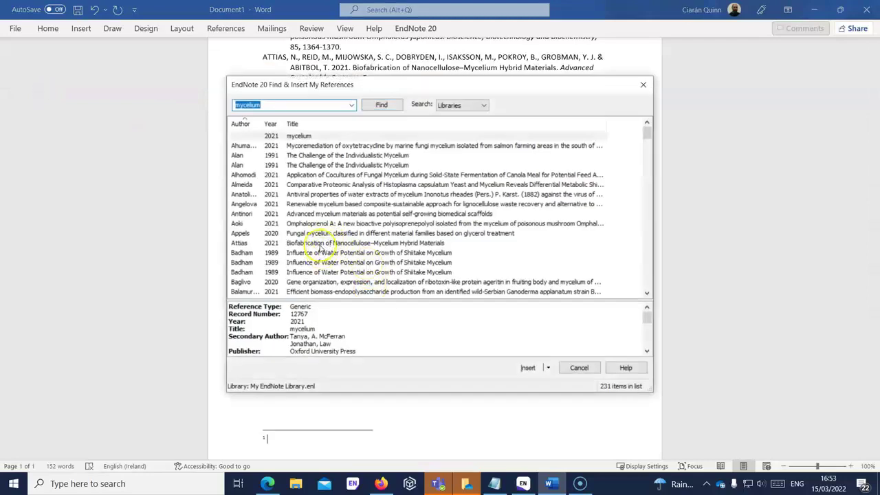
pyautogui.click(304, 178)
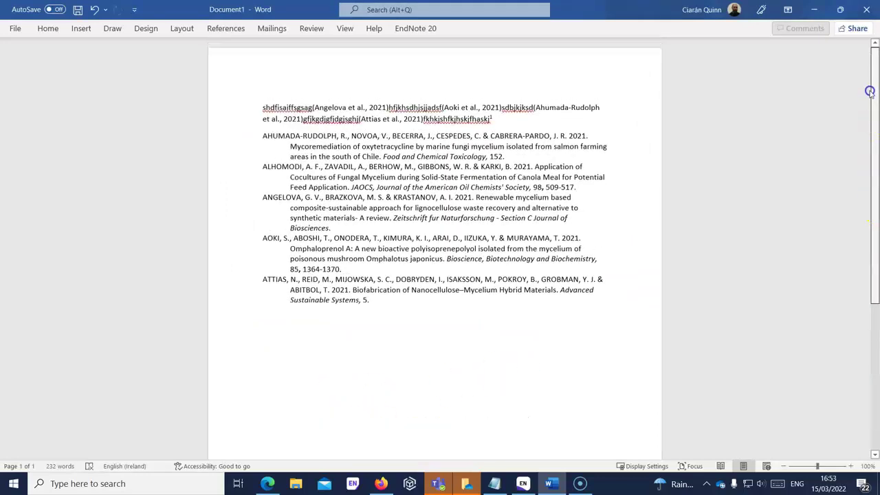
pyautogui.moveTo(494, 121)
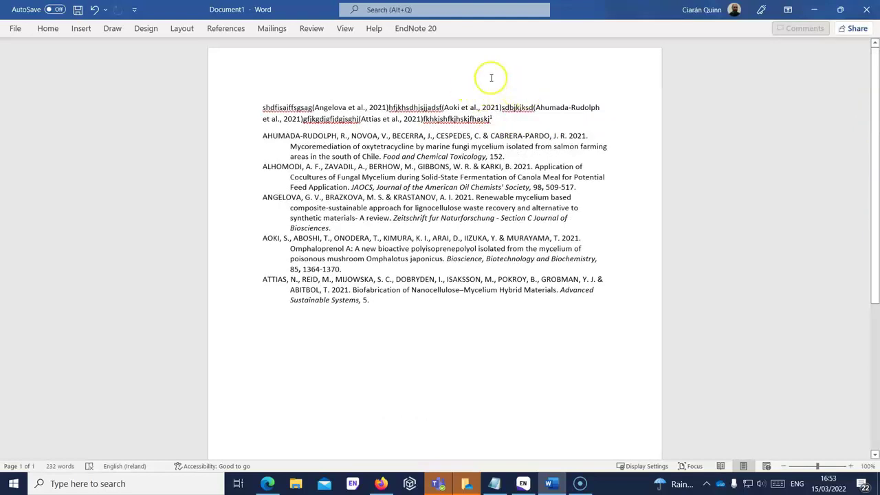
# - Open the first in-text citation in Edit & Manage Citations, review its prefix, suffix and pages options, and cancel
pyautogui.click(325, 107)
pyautogui.click(323, 141)
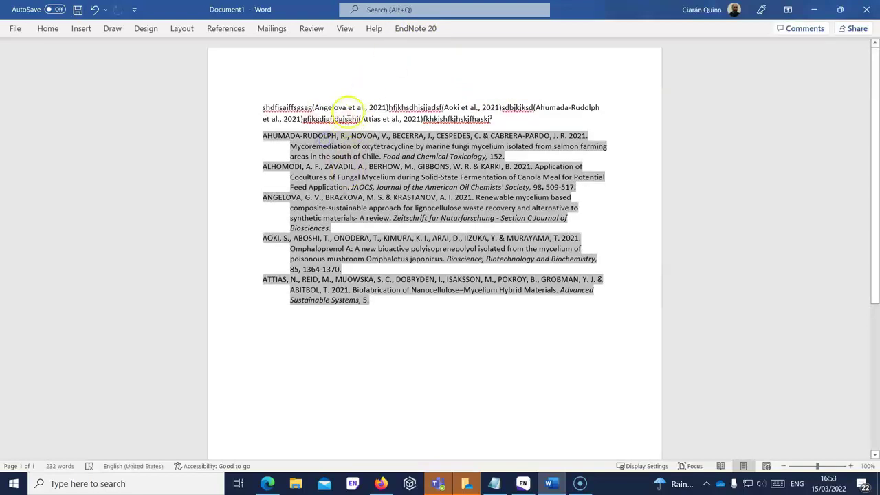
pyautogui.click(350, 107)
pyautogui.click(416, 28)
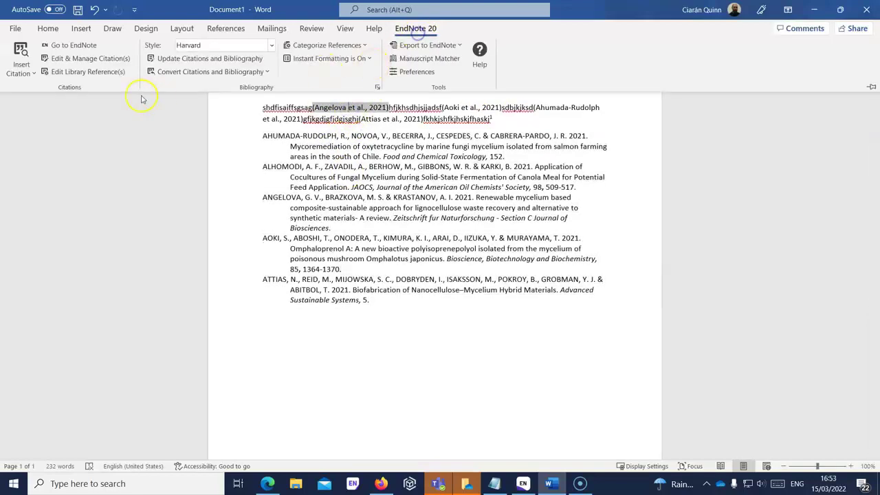
pyautogui.click(75, 60)
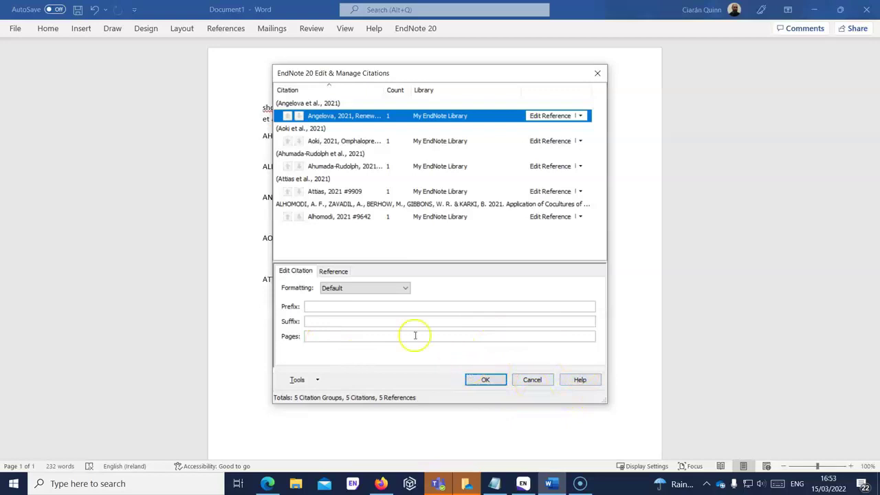
pyautogui.click(529, 380)
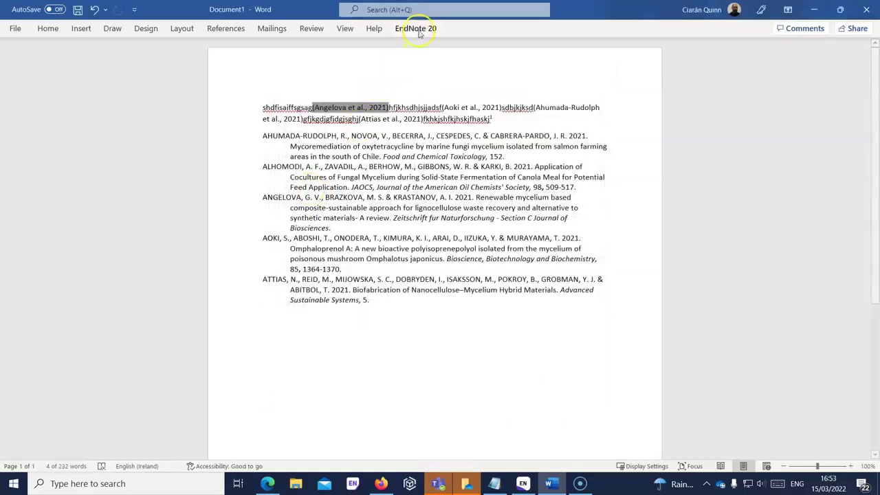
# - Change the document's citation and bibliography style to APA 7th
pyautogui.click(417, 28)
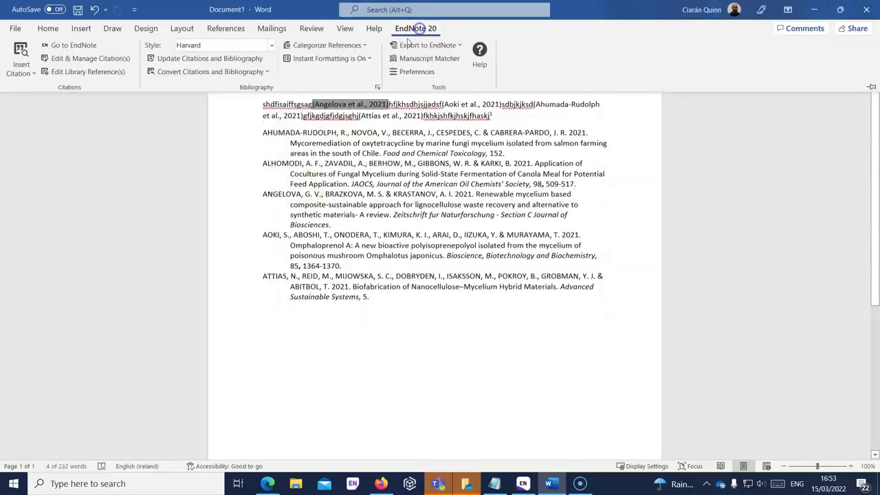
pyautogui.click(272, 44)
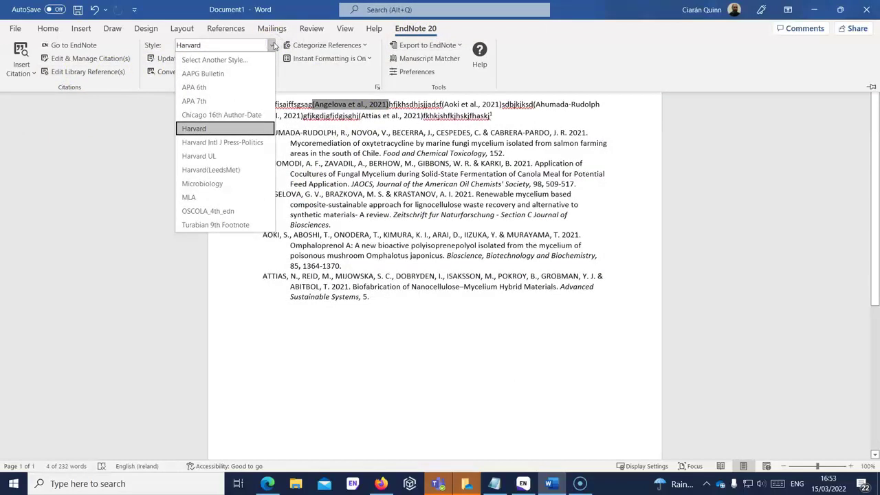
pyautogui.click(194, 101)
pyautogui.click(270, 109)
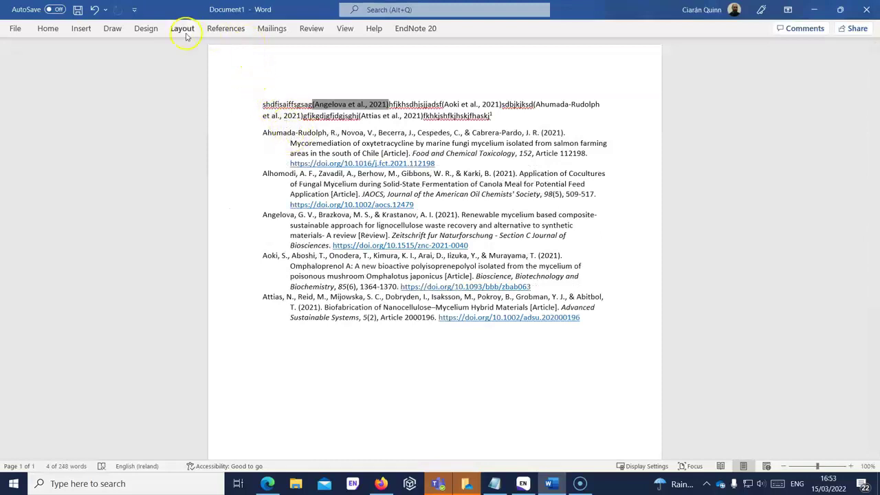
# - Review the list of available EndNote citation styles in Word, keeping the current APA 7th style
pyautogui.click(409, 28)
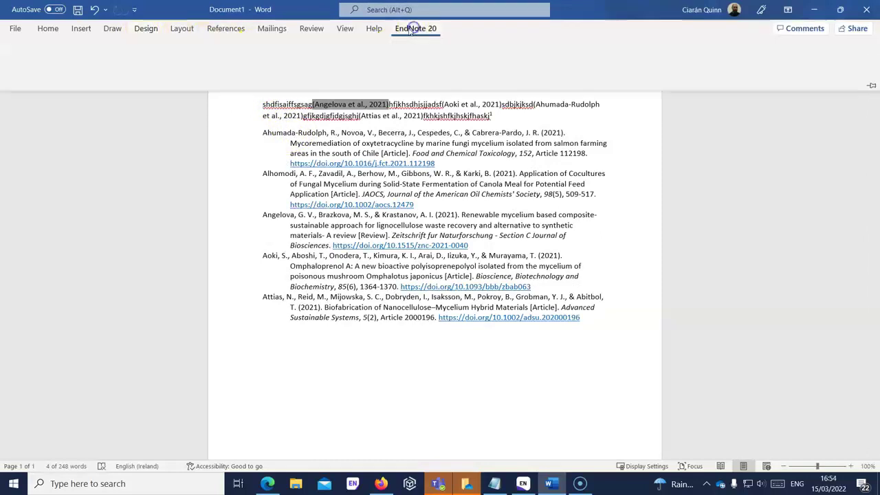
pyautogui.click(271, 45)
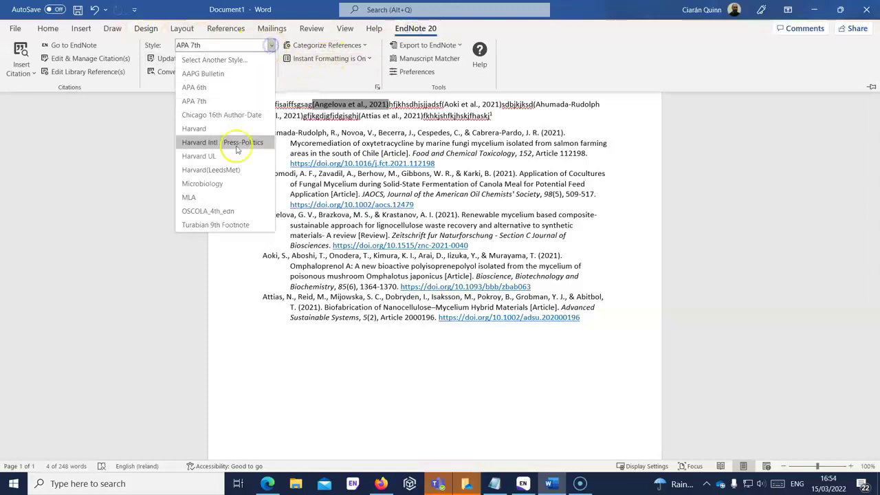
pyautogui.click(284, 75)
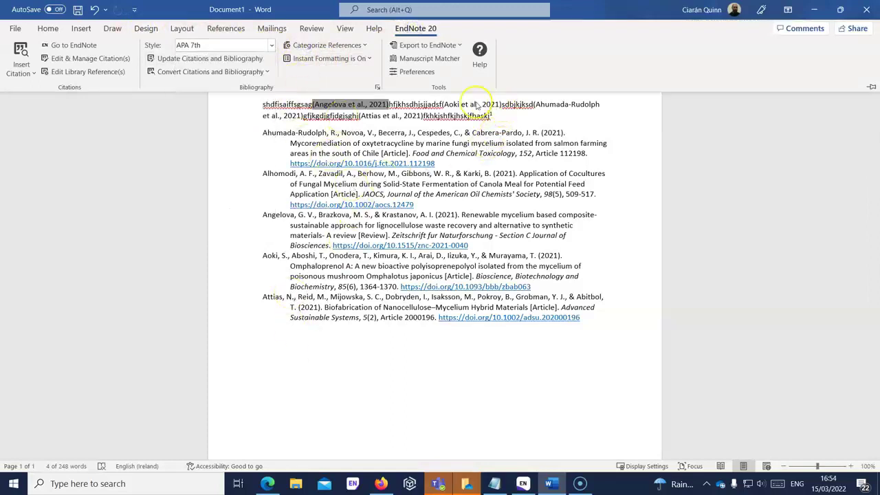
# - Inspect the in-text citations and bibliography, and review the options for converting citations and bibliography, including conversion to plain text
pyautogui.click(474, 103)
pyautogui.click(470, 103)
pyautogui.click(380, 153)
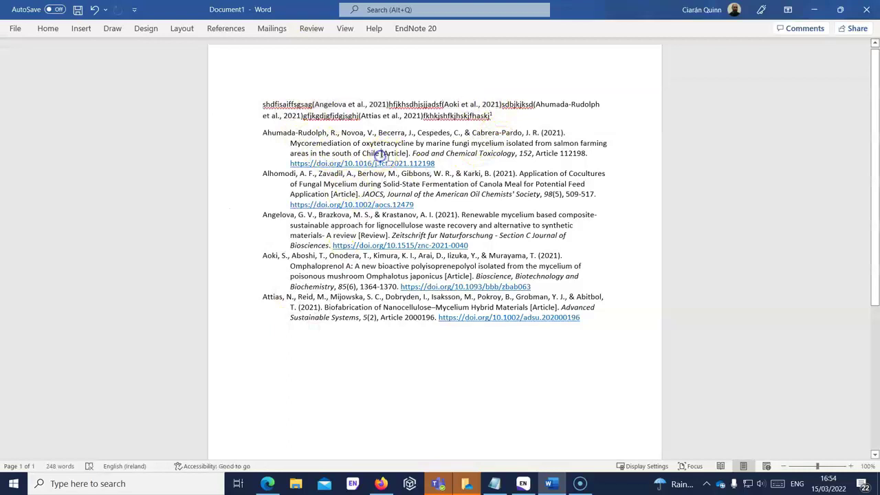
pyautogui.click(343, 104)
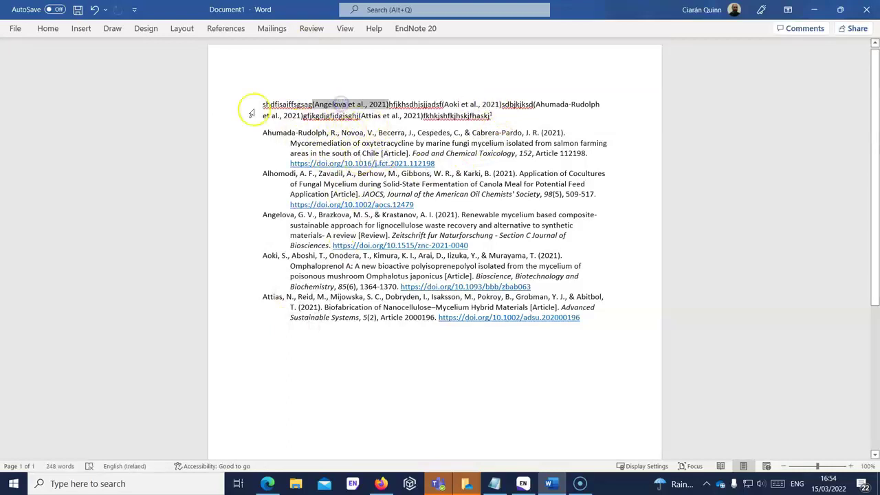
pyautogui.click(413, 29)
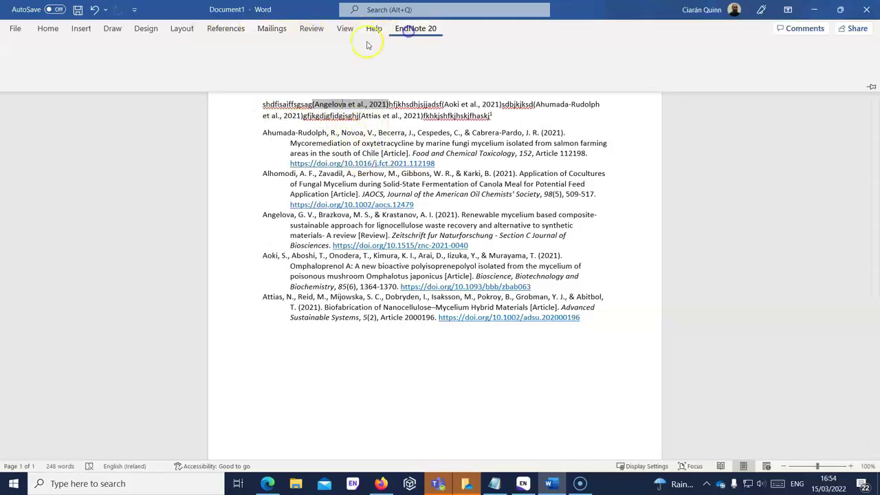
pyautogui.click(253, 72)
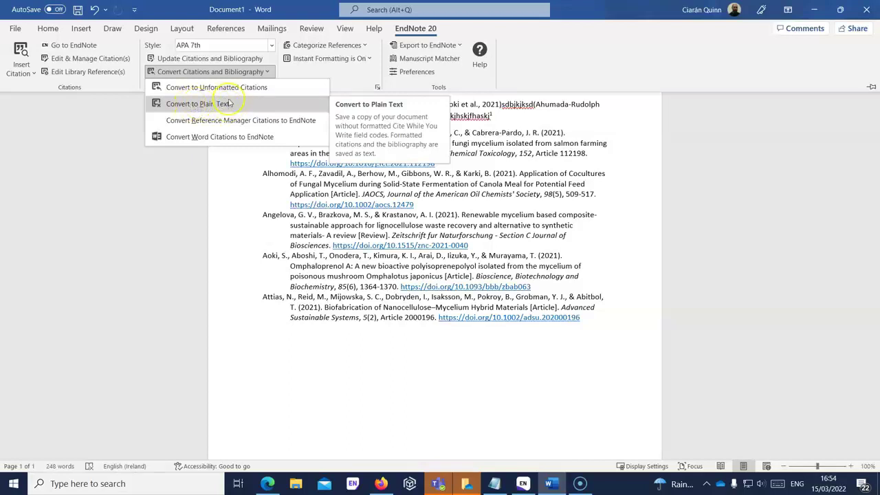
pyautogui.click(579, 51)
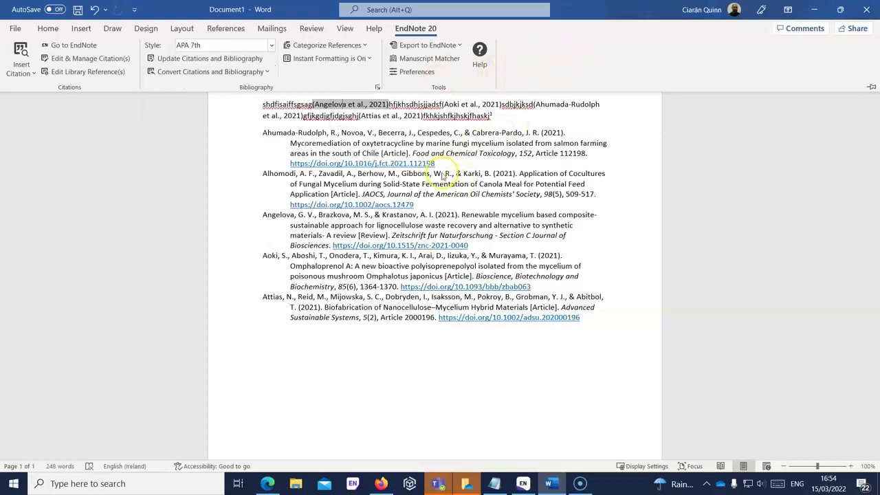
# - Check which applications Cite While You Write can use in the EndNote preferences, and cancel without changes
pyautogui.click(424, 73)
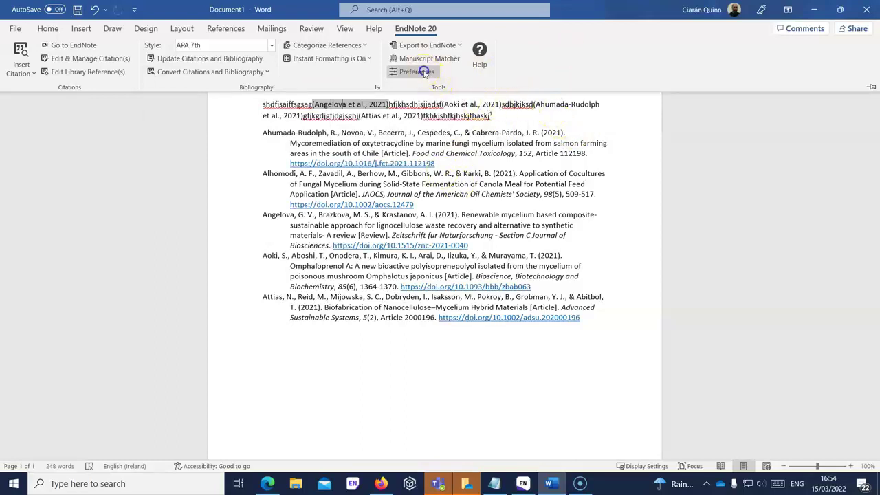
pyautogui.click(471, 149)
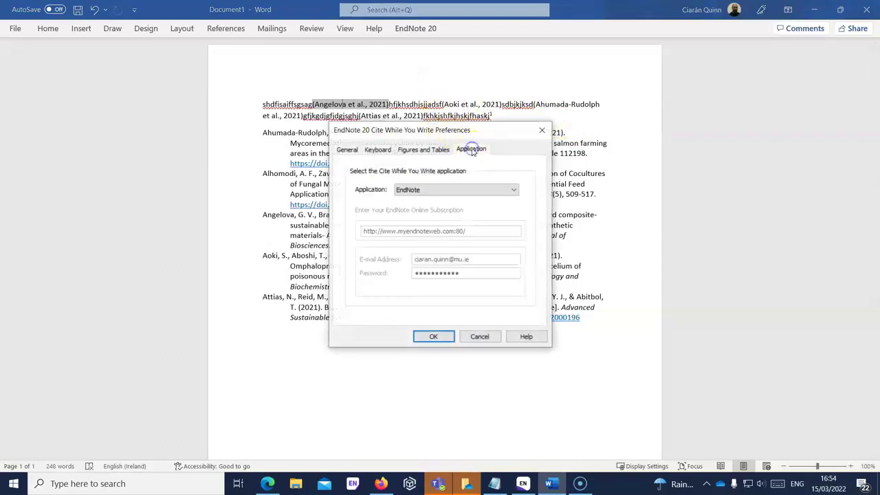
pyautogui.click(513, 191)
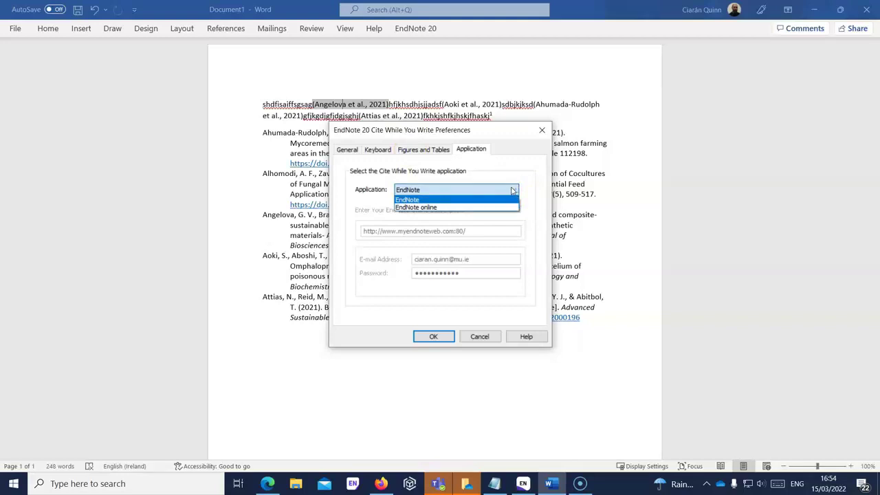
pyautogui.click(479, 337)
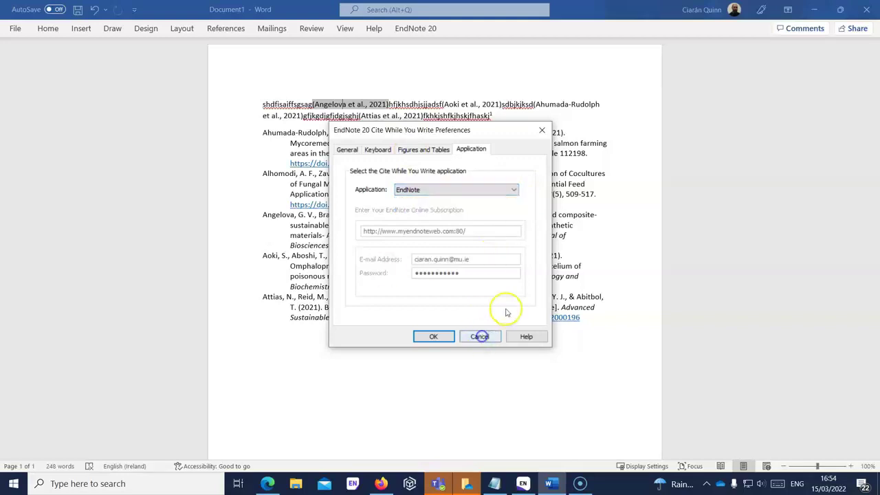
pyautogui.click(480, 339)
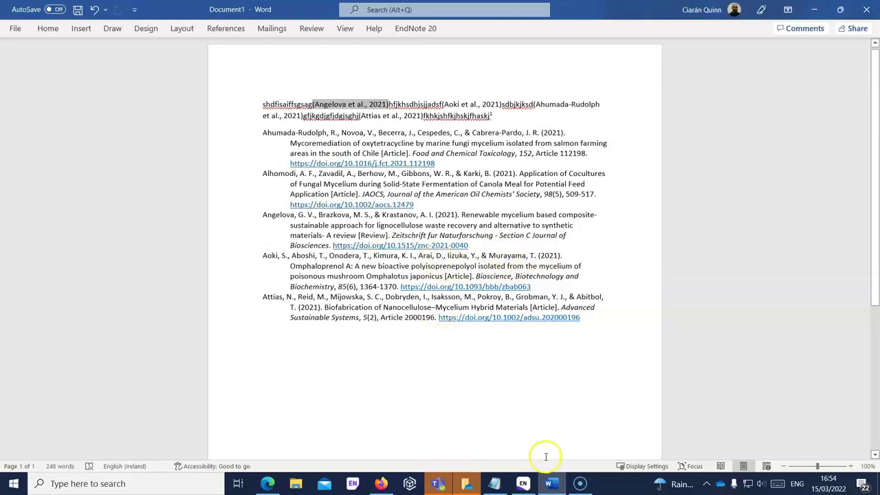
# - Switch to the Scopus results in Edge, export the three selected documents in RIS format, and open them in EndNote
pyautogui.click(267, 484)
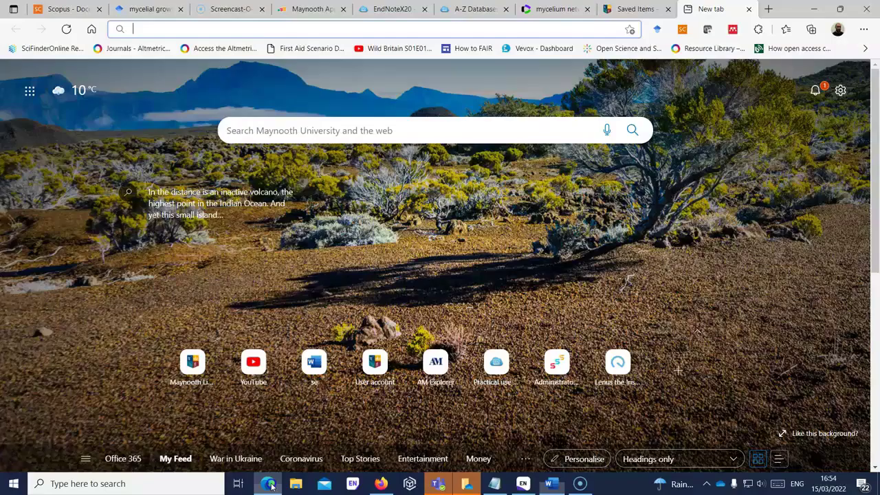
pyautogui.click(60, 10)
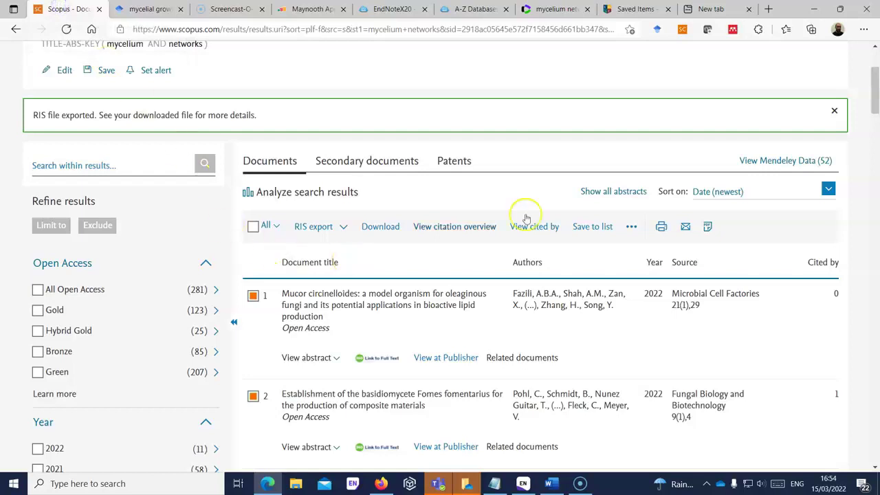
pyautogui.moveTo(876, 77); pyautogui.dragTo(877, 60)
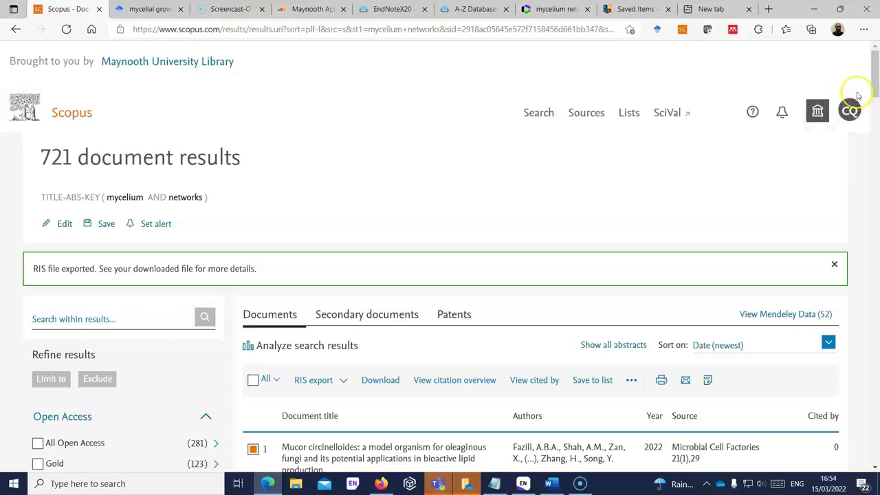
pyautogui.scroll(-3, 873, 96)
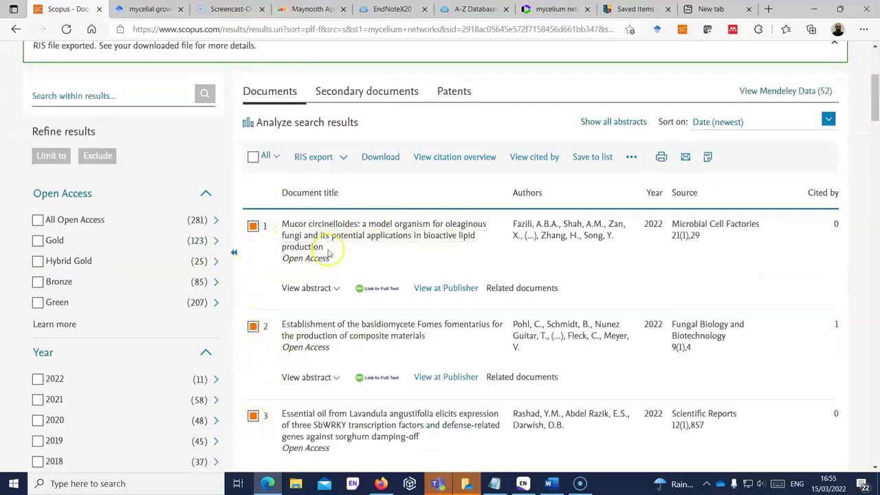
pyautogui.click(346, 158)
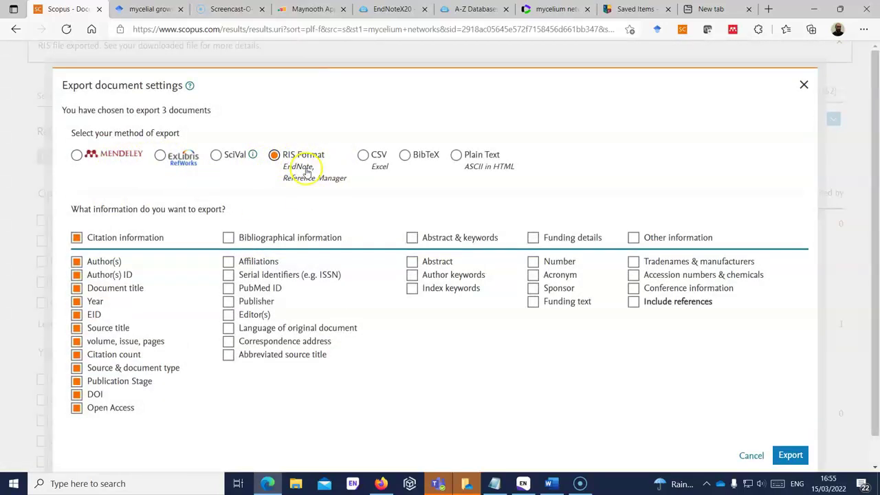
pyautogui.click(790, 455)
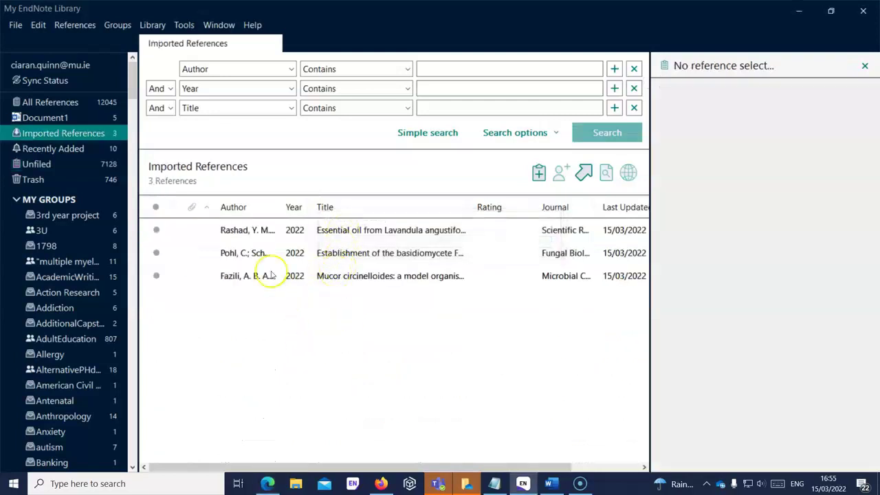
# - Select all three imported references and review the groups they can be added to, without adding them
pyautogui.click(254, 230)
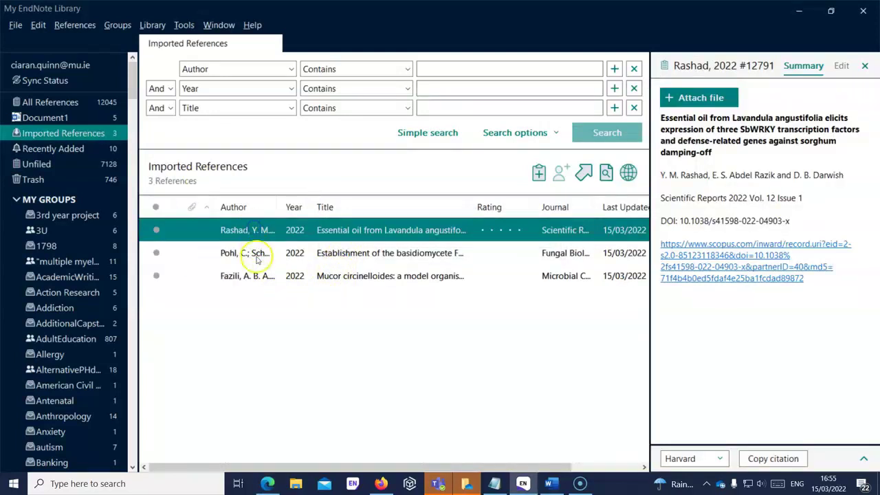
pyautogui.keyDown('shift'); pyautogui.click(256, 253); pyautogui.keyUp('shift')
pyautogui.keyDown('shift'); pyautogui.click(261, 275); pyautogui.keyUp('shift')
pyautogui.rightClick(261, 255)
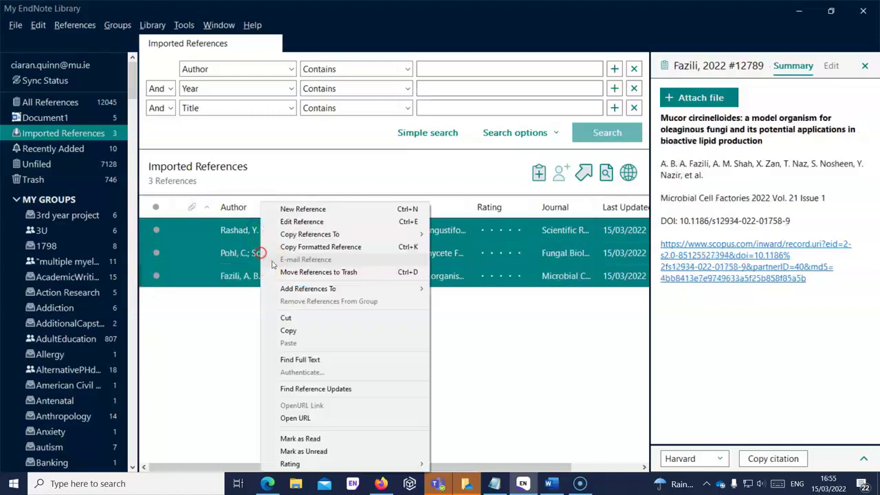
pyautogui.moveTo(297, 290)
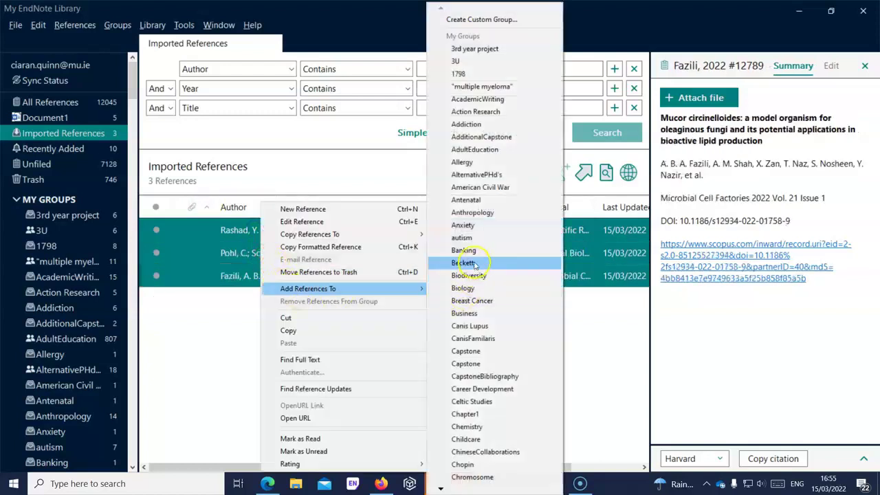
pyautogui.click(509, 439)
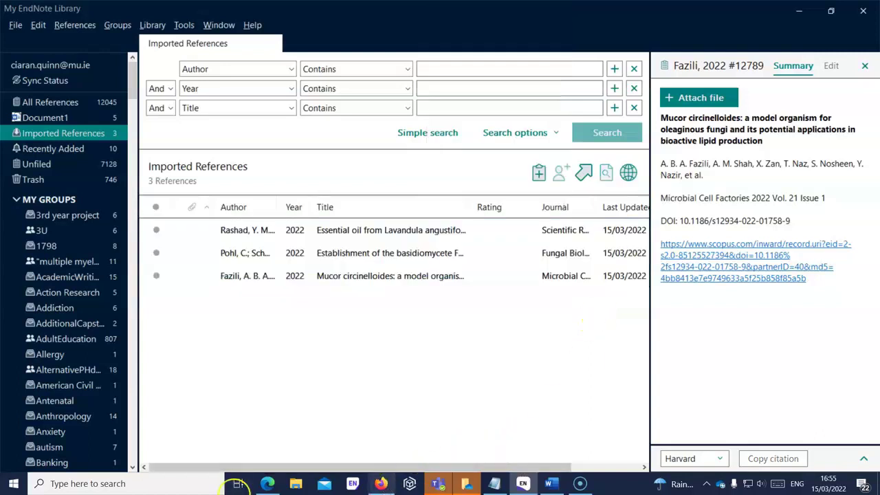
# - Switch to Google Scholar in Edge, export the EndNote citation of the first "mycelial growth" result, and import it into the EndNote library
pyautogui.click(268, 482)
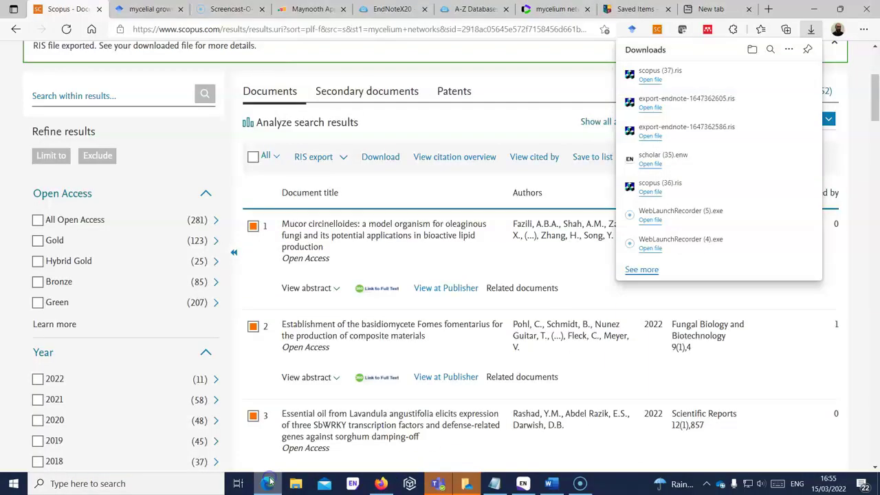
pyautogui.click(158, 10)
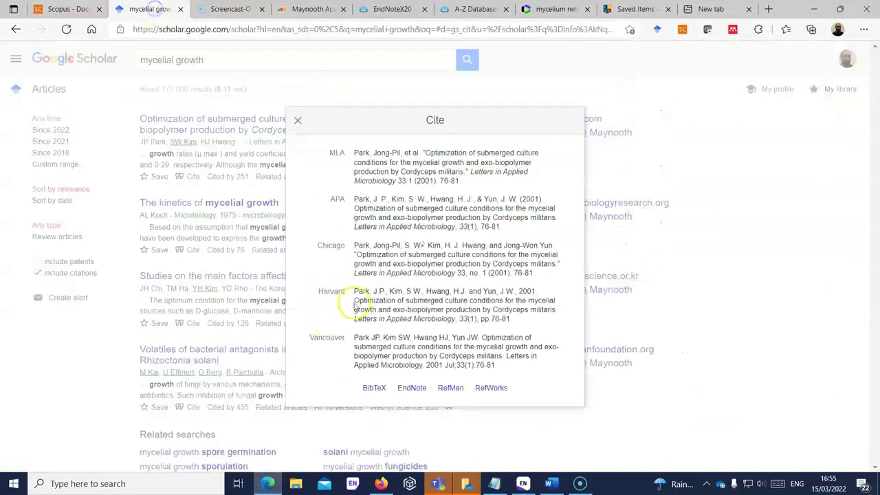
pyautogui.click(301, 121)
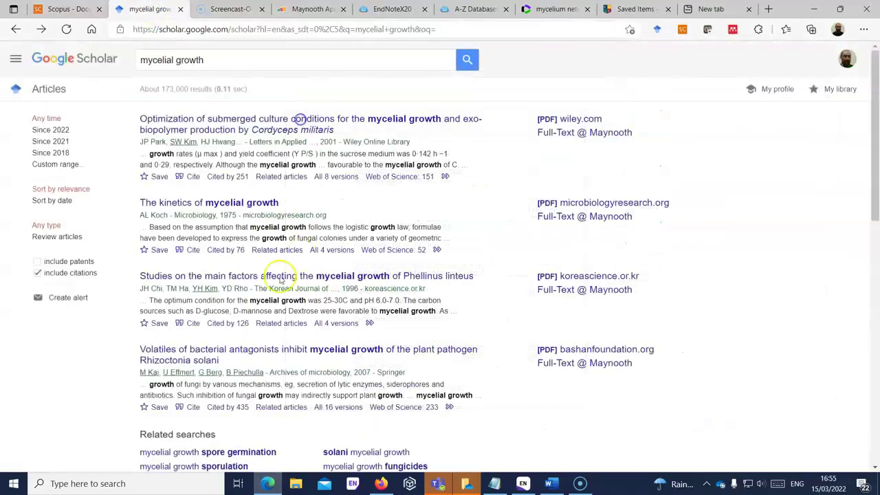
pyautogui.click(182, 177)
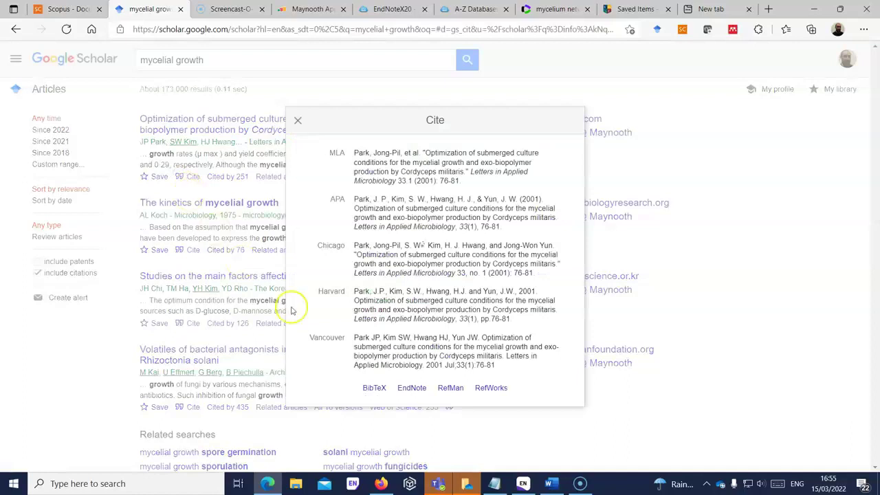
pyautogui.click(411, 388)
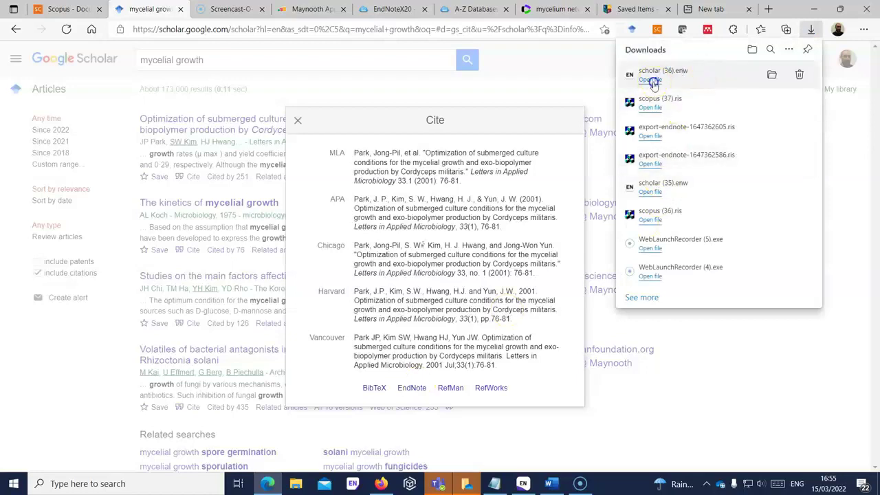
pyautogui.click(651, 80)
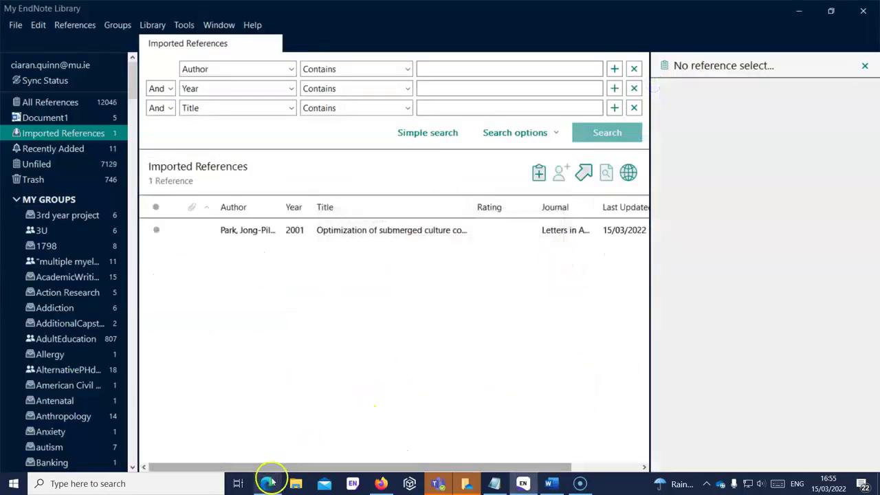
# - Switch to Web of Science in Edge and export the first two "mycelium networks" results to EndNote desktop with author, title and source
pyautogui.click(269, 484)
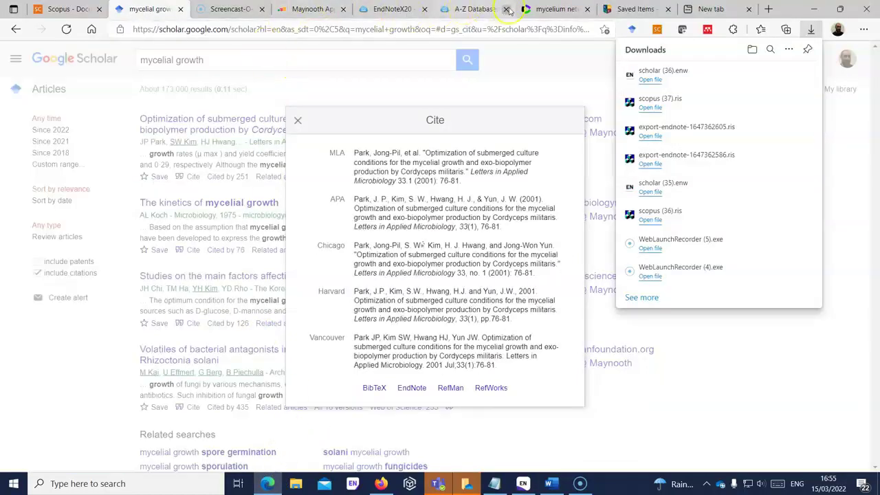
pyautogui.click(554, 8)
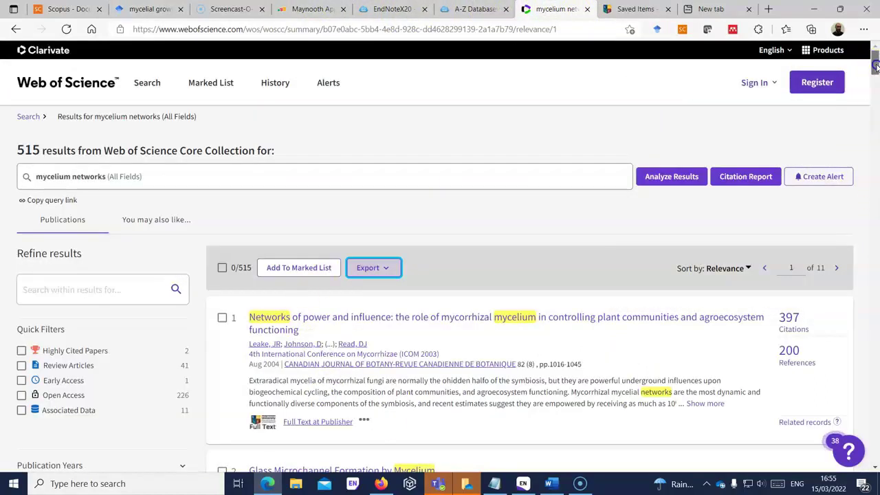
pyautogui.scroll(-1, 628, 238)
pyautogui.click(223, 247)
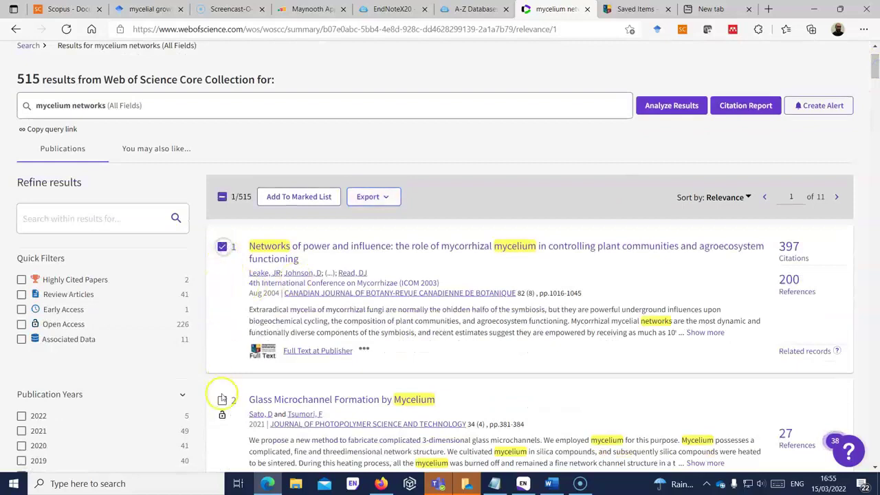
pyautogui.click(378, 197)
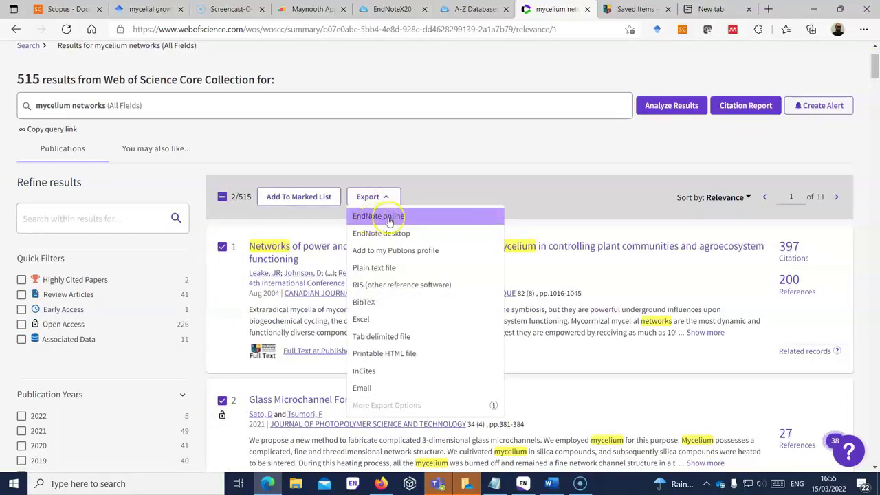
pyautogui.click(371, 235)
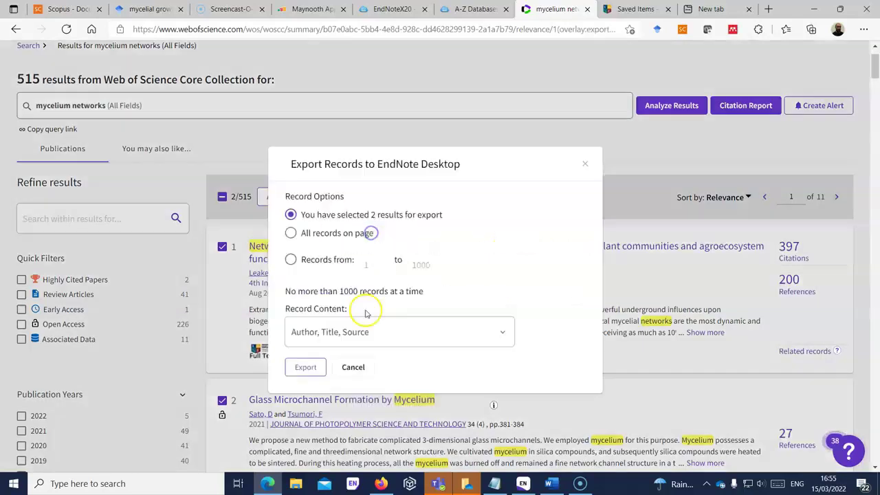
pyautogui.click(303, 367)
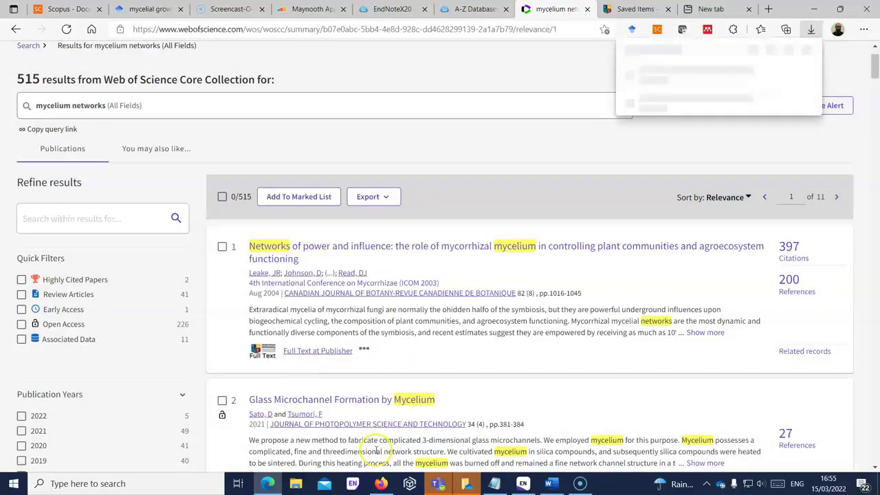
# - Open the downloaded Web of Science export savedrecs (18).ciw to import its records into the EndNote library
pyautogui.click(657, 80)
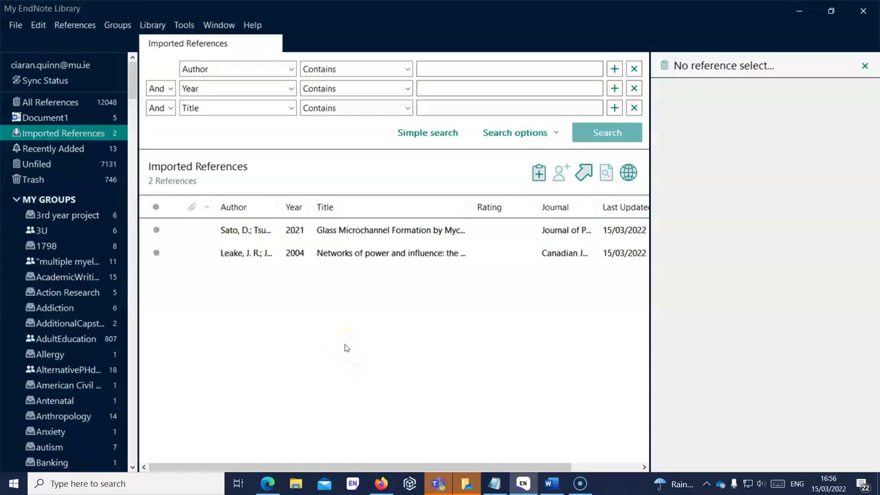
pyautogui.click(15, 25)
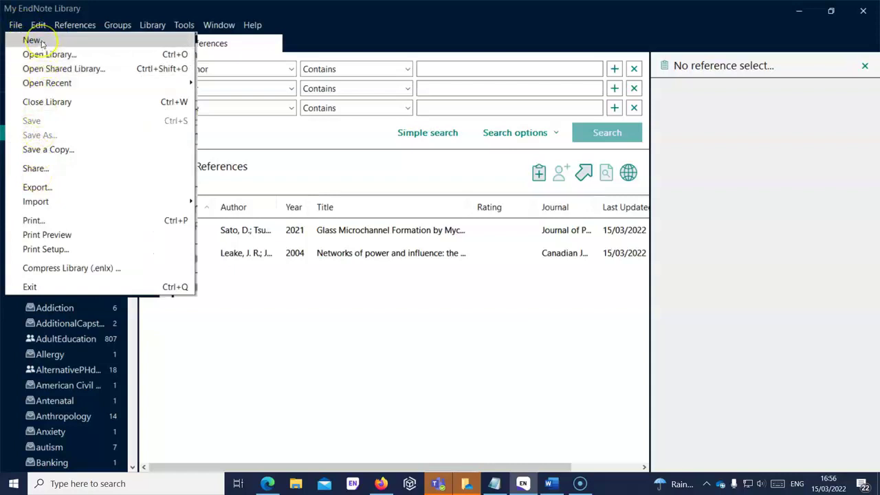
pyautogui.click(314, 165)
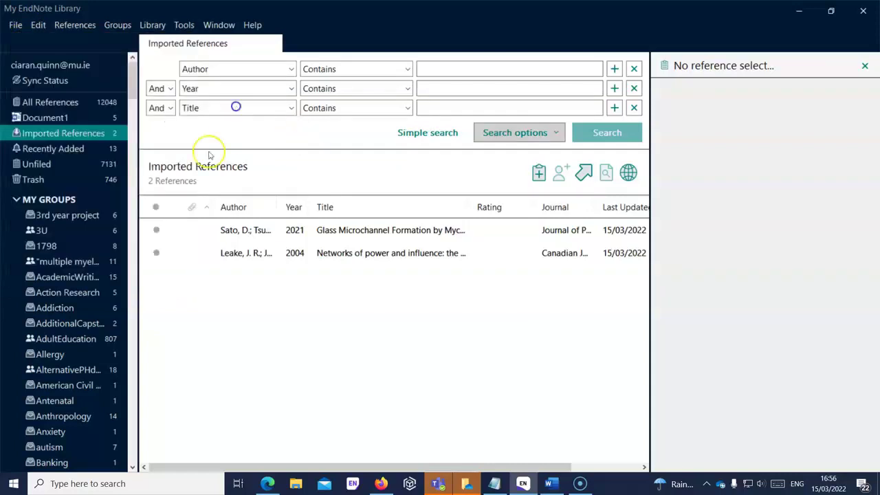
pyautogui.click(74, 24)
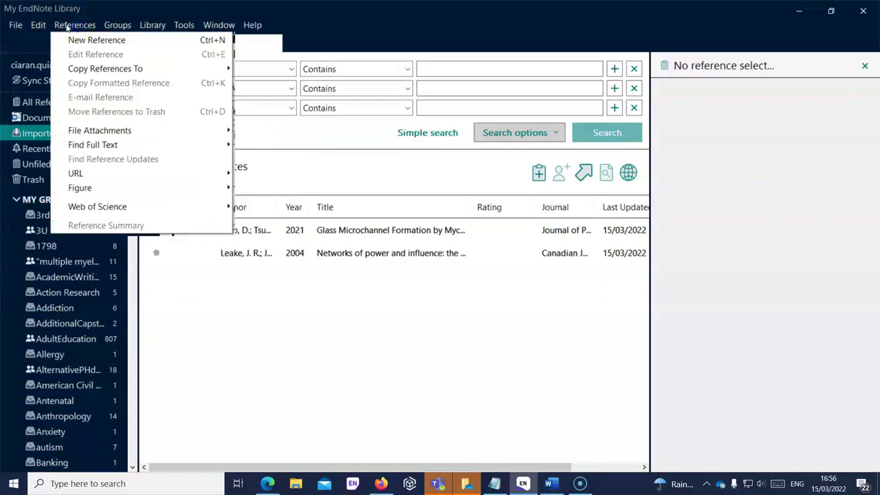
pyautogui.moveTo(109, 28)
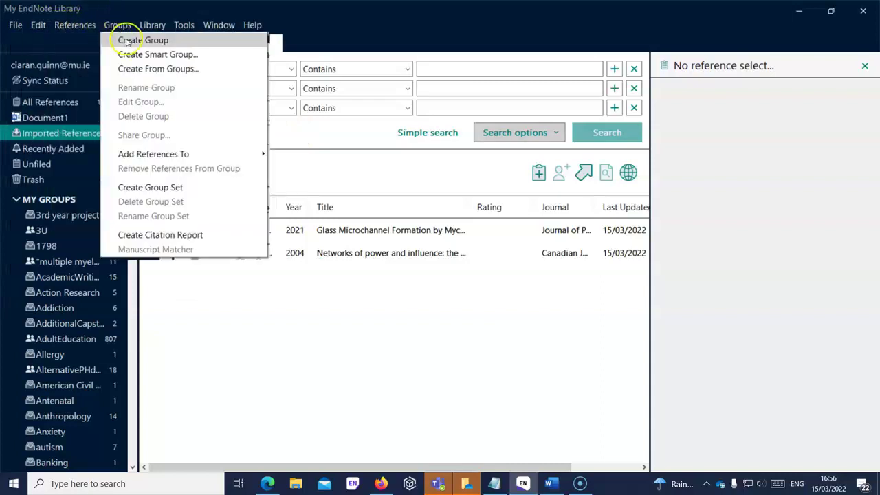
pyautogui.click(150, 153)
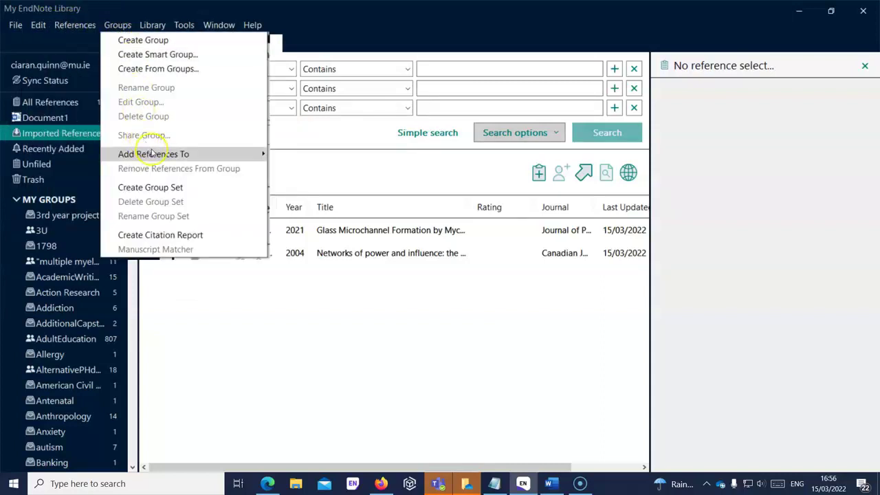
pyautogui.click(193, 319)
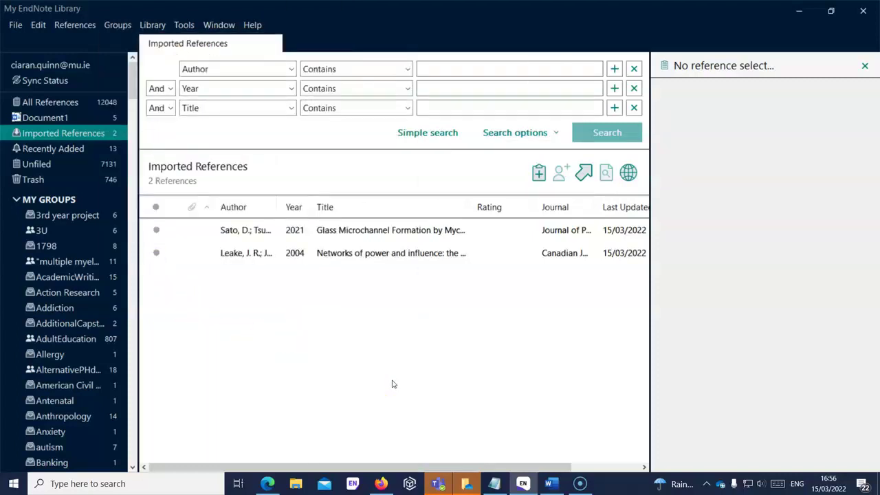
# - Switch to Document1 in Word and display the EndNote 20 citation and bibliography tools
pyautogui.click(554, 478)
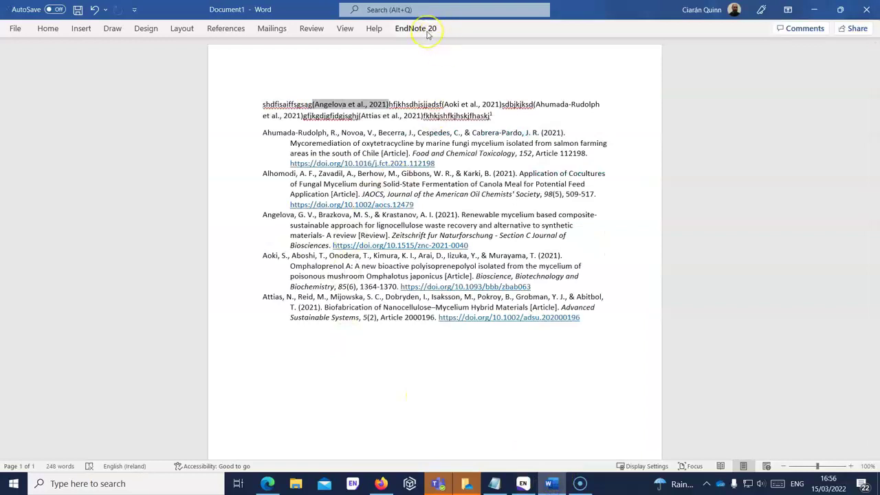
pyautogui.click(427, 31)
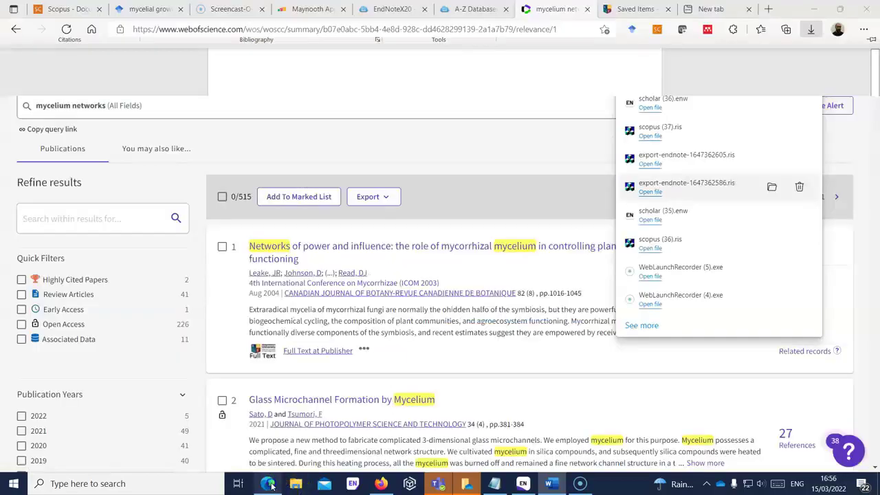
# - Switch to the Web of Science results in Edge, dismiss the downloads list, and review the available export formats
pyautogui.click(268, 484)
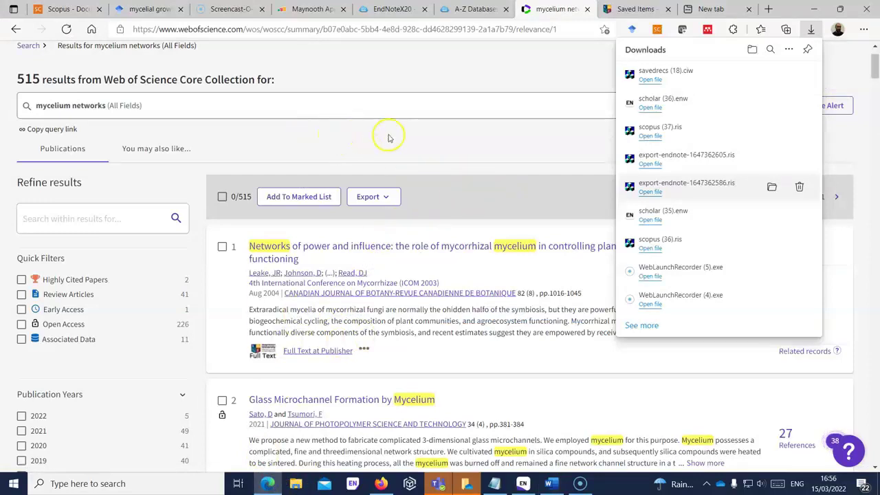
pyautogui.click(496, 144)
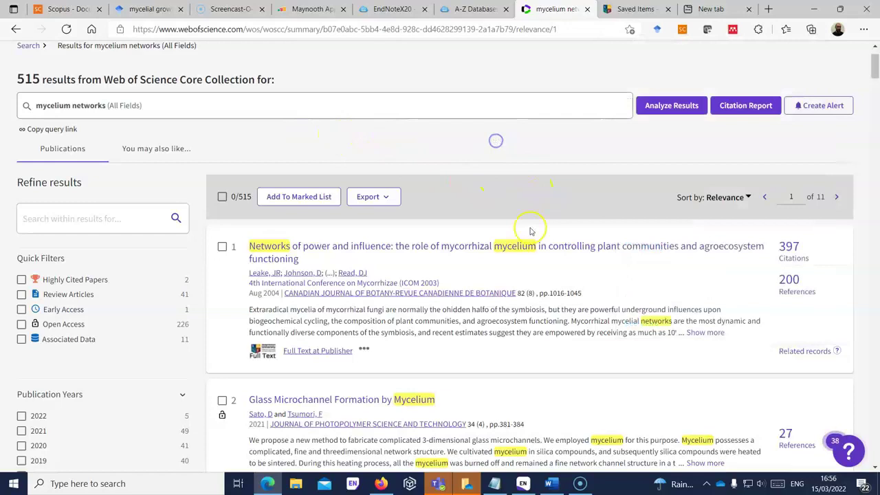
pyautogui.click(383, 197)
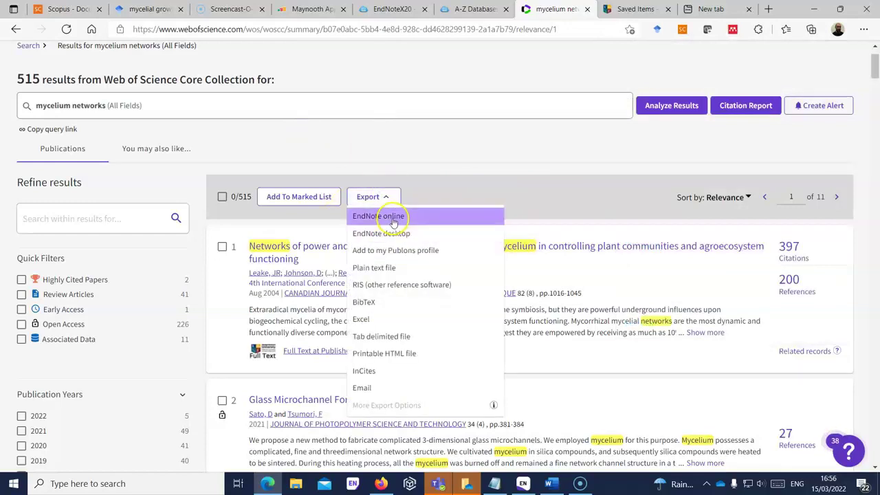